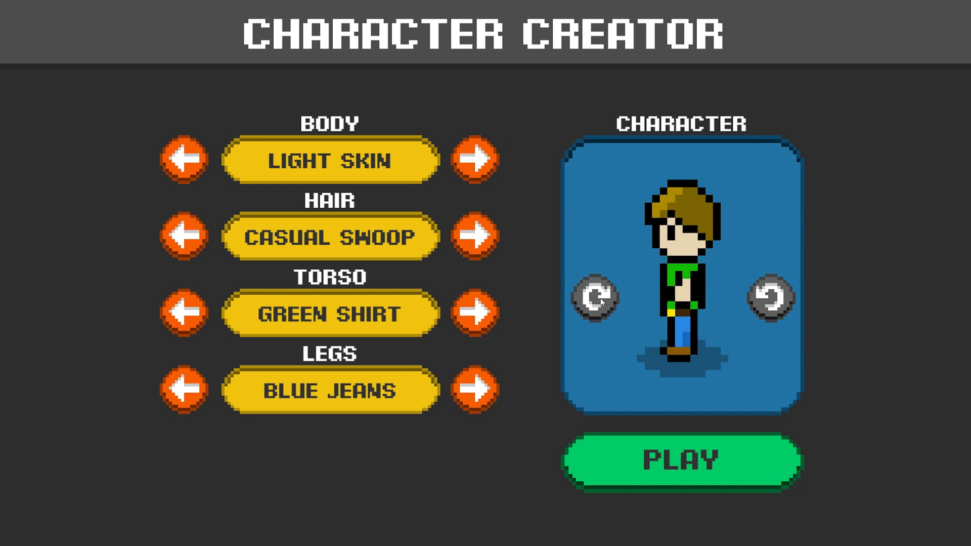
- Dress the preview character in Light Skin, Mohawk hair, Red Shirt and Gray Pants, then start the game
click(600, 301)
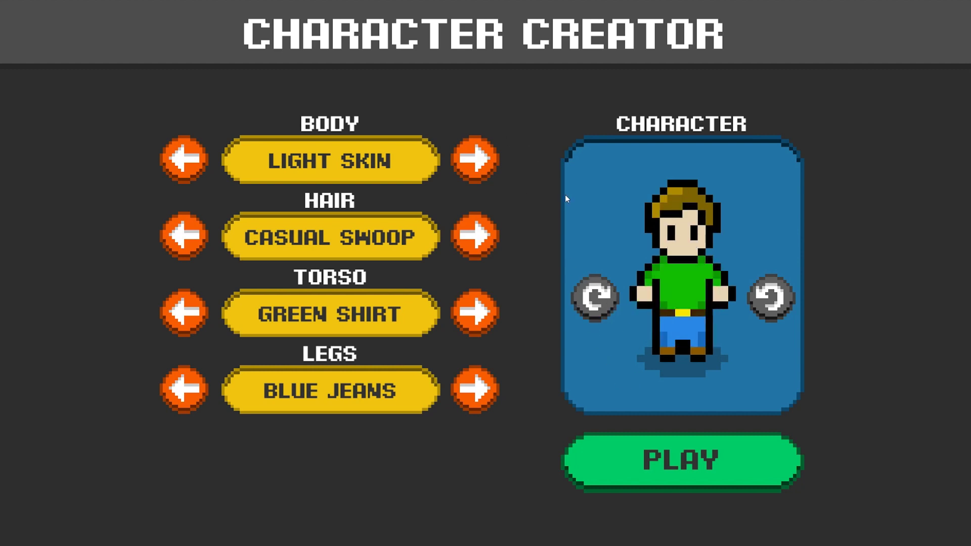
click(474, 171)
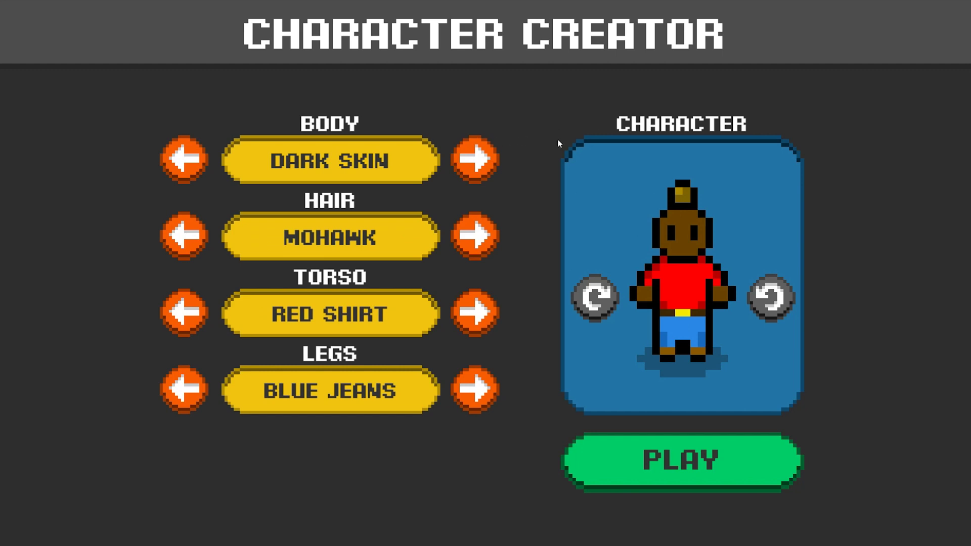
click(489, 166)
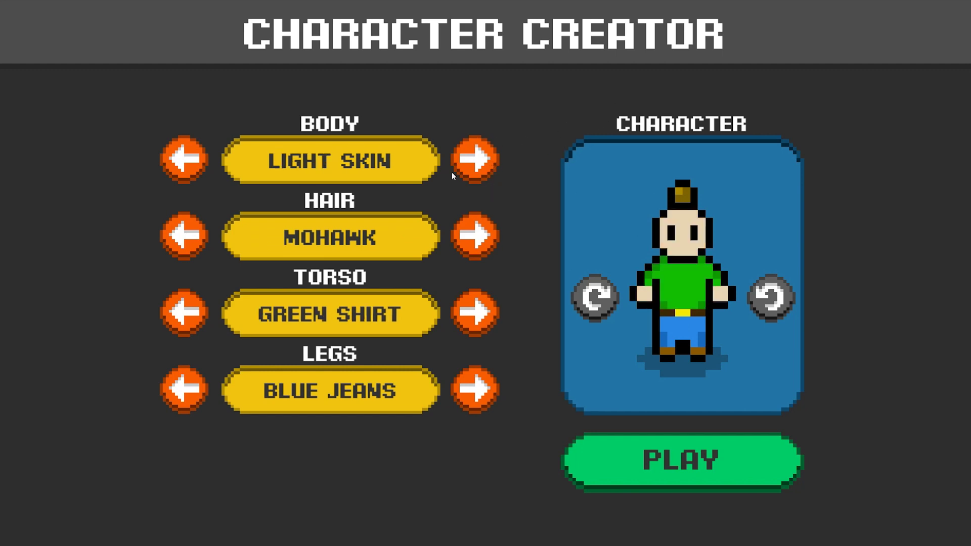
click(475, 329)
click(476, 386)
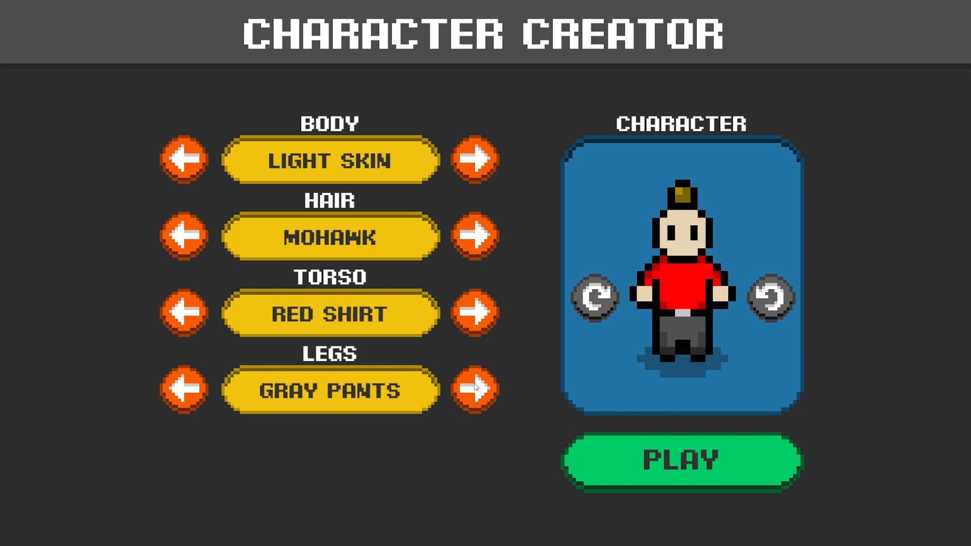
click(693, 459)
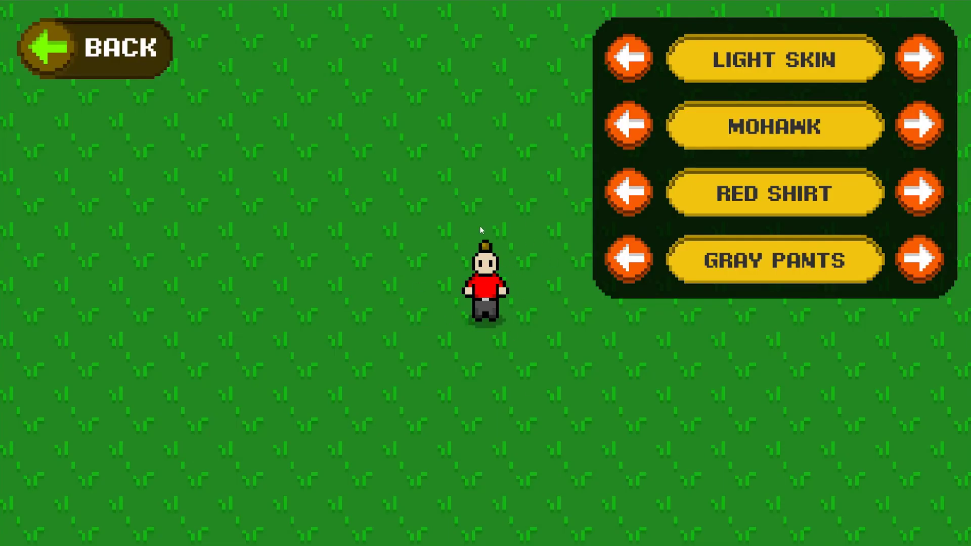
- Walk the character around the grass with WASD until it faces down
key(a)
key(w)
key(d)
key(s)
key(a)
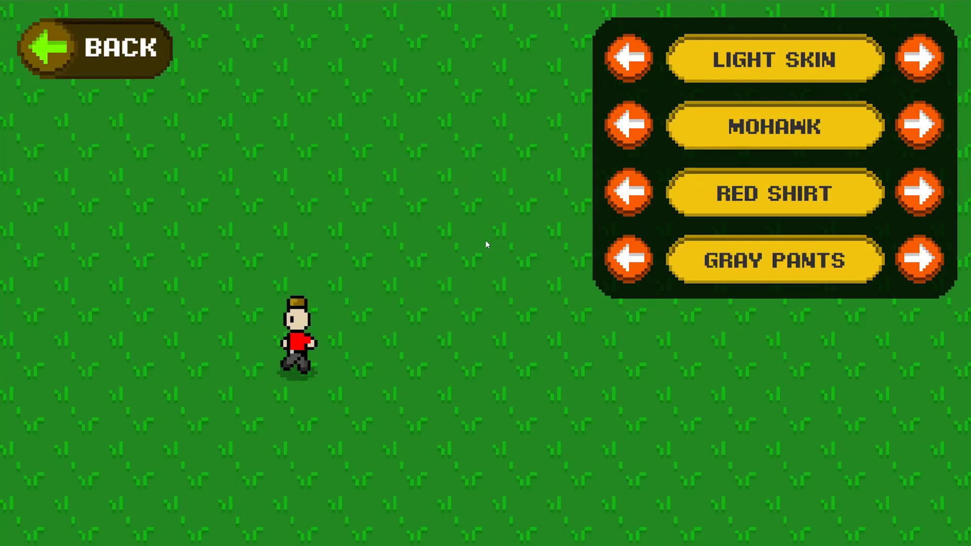
key(w)
key(a)
key(d)
key(s)
key(d)
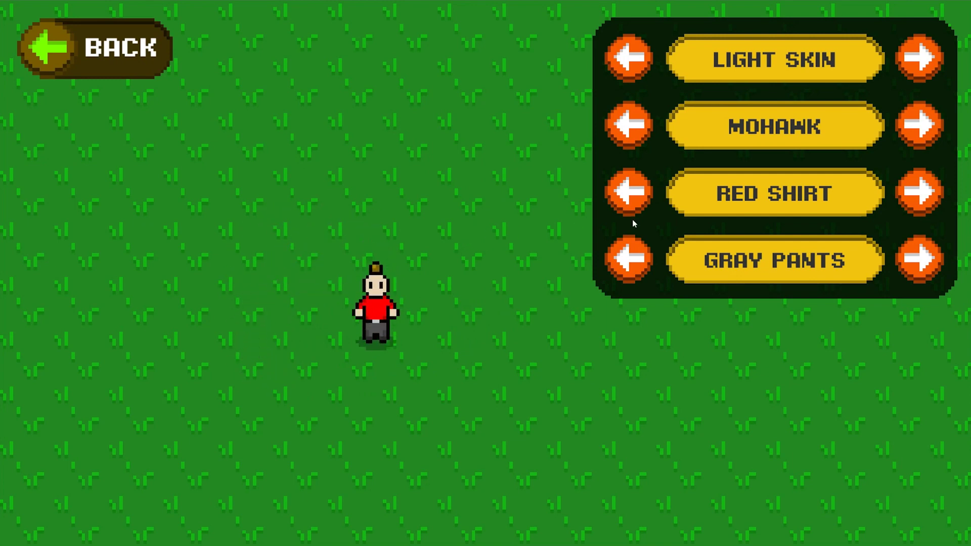
- Switch to Green Shirt and Blue Jeans while walking around the field
click(639, 192)
key(a)
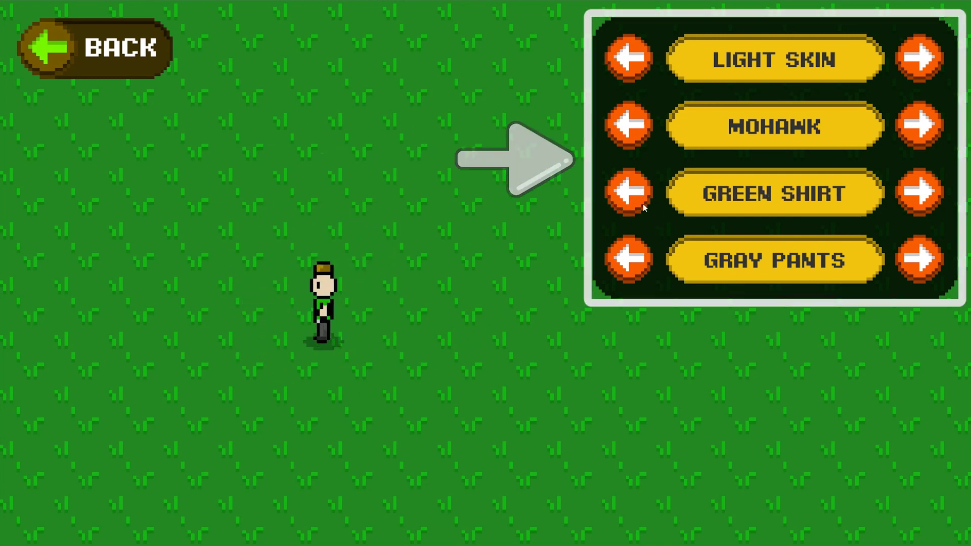
key(s)
key(w)
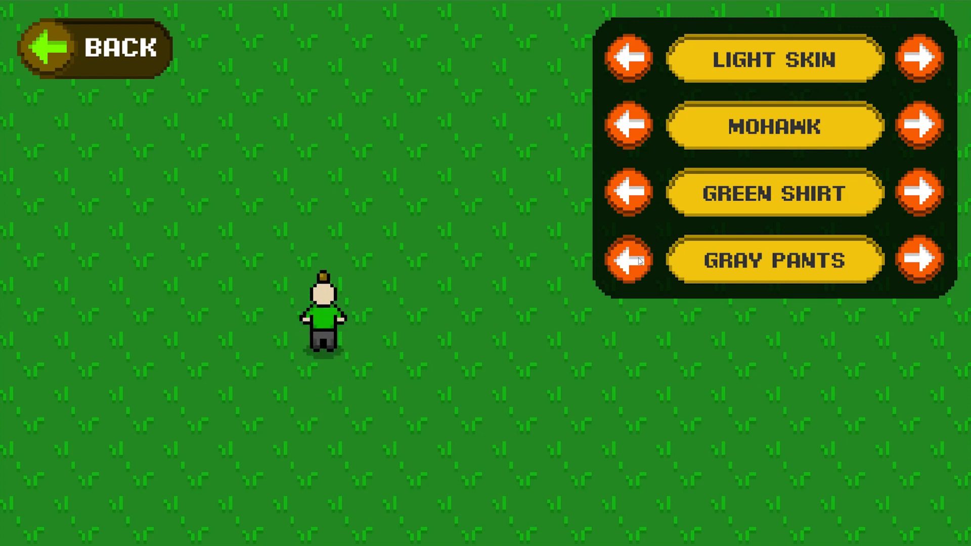
click(638, 260)
key(a)
key(s)
key(d)
key(w)
key(a)
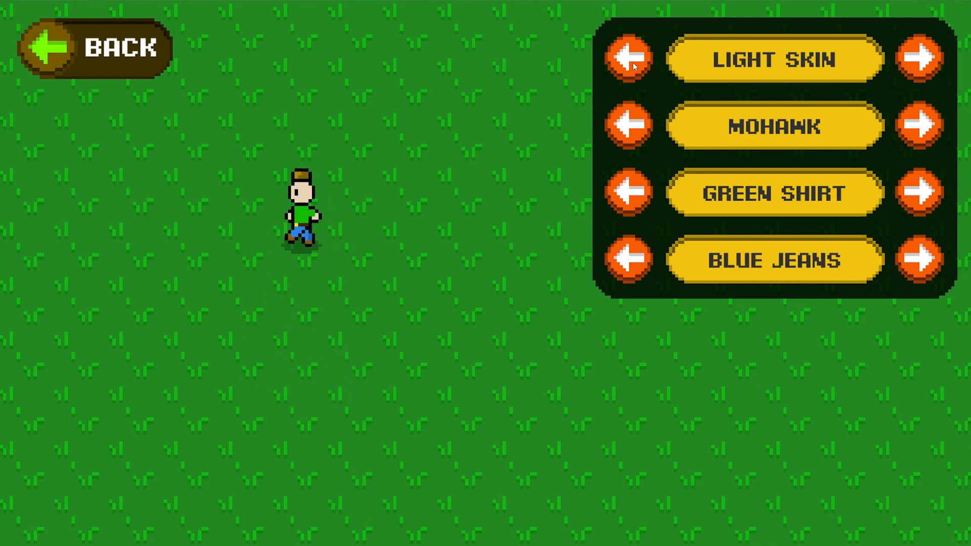
- Change the body to Dark Skin while walking the character around
click(630, 73)
key(s)
key(d)
key(a)
key(w)
key(d)
key(w)
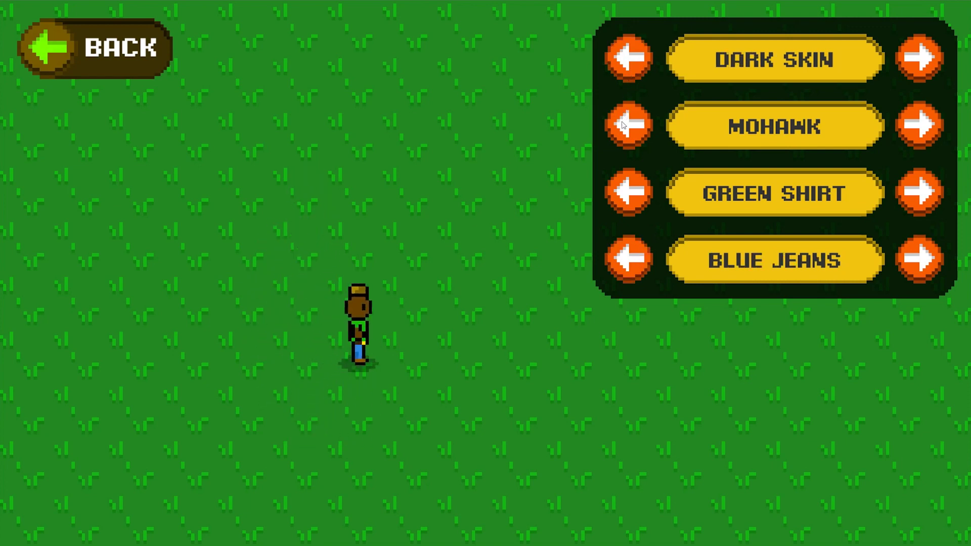
- Set Casual Swoop hair, keep the Green Shirt and switch to Gray Pants while walking
click(625, 126)
key(s)
key(w)
key(a)
key(w)
key(s)
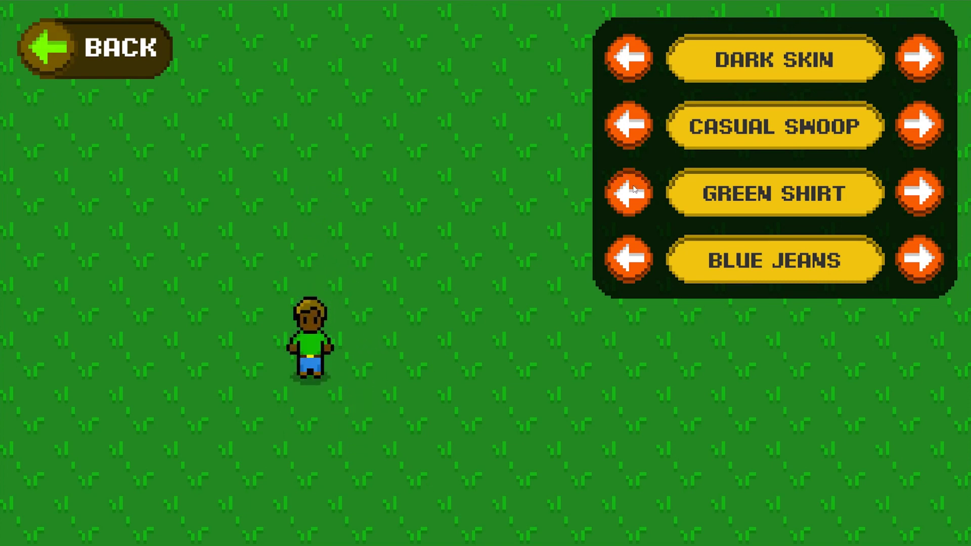
click(628, 191)
key(d)
key(s)
click(628, 191)
click(628, 259)
key(d)
key(w)
key(w)
key(a)
key(s)
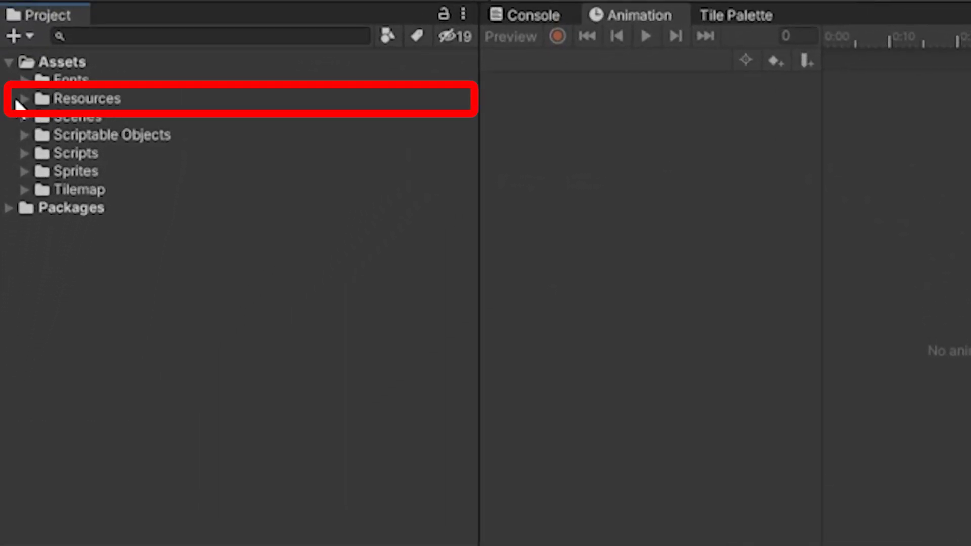
- Expand Resources > Player Animations and select the Body animations folder
click(25, 98)
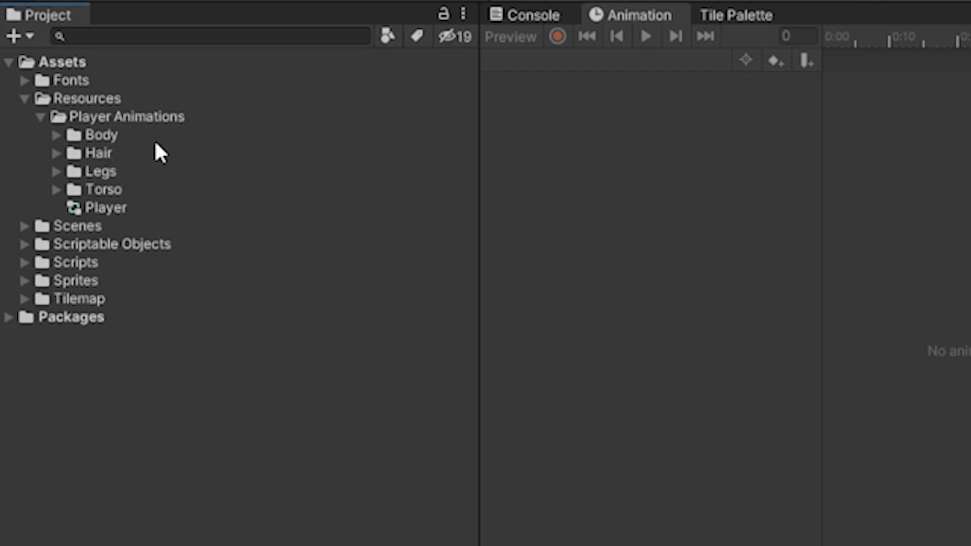
click(57, 135)
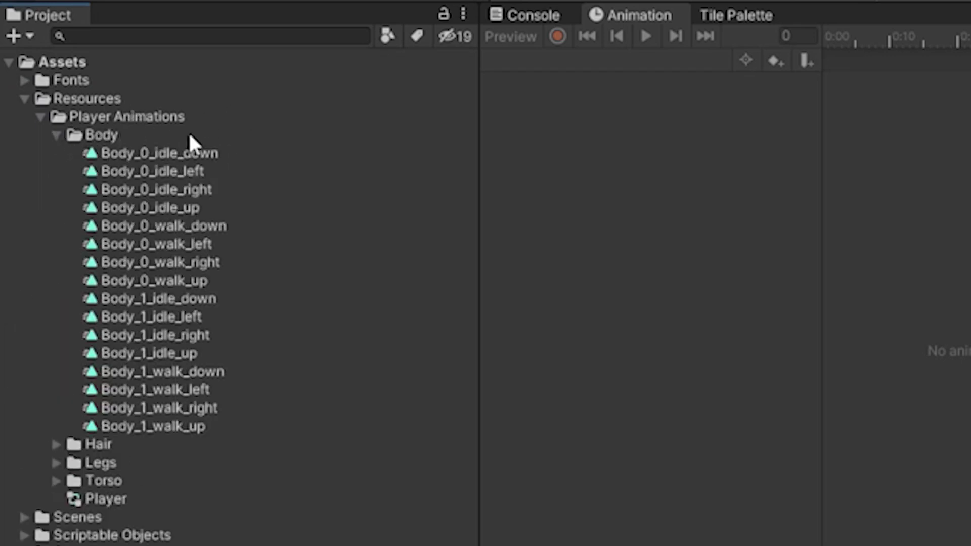
click(223, 135)
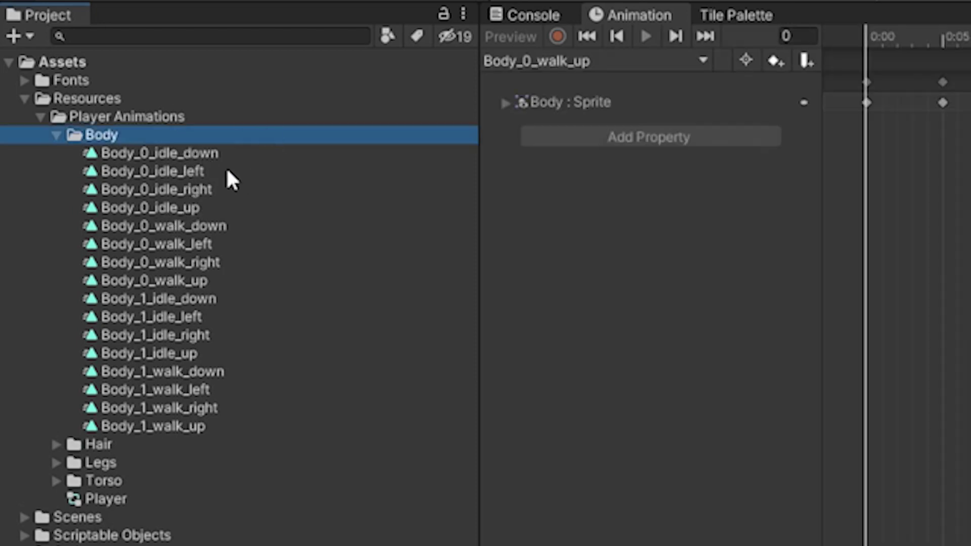
- Preview the Body_0 idle down, idle right and walk down clips and their sprite keyframes
click(184, 152)
click(180, 190)
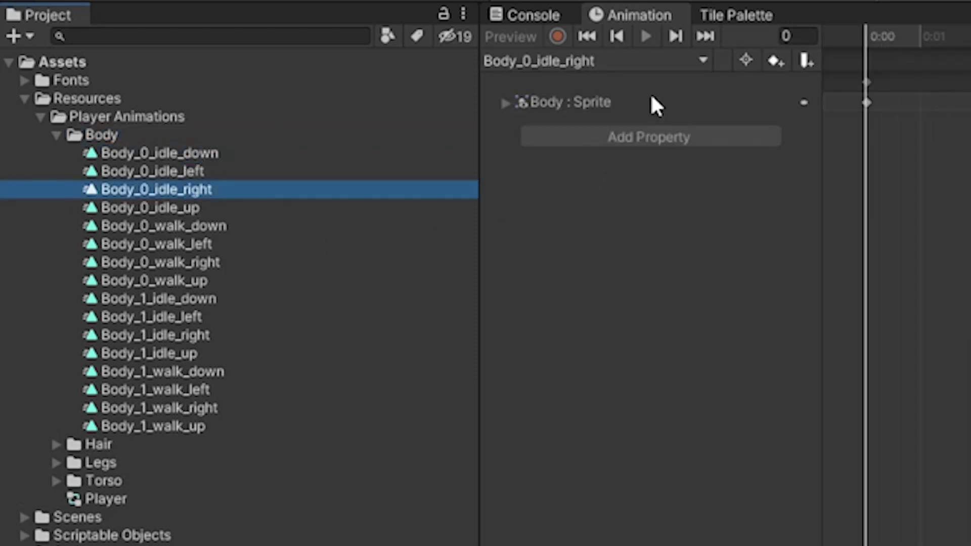
click(506, 101)
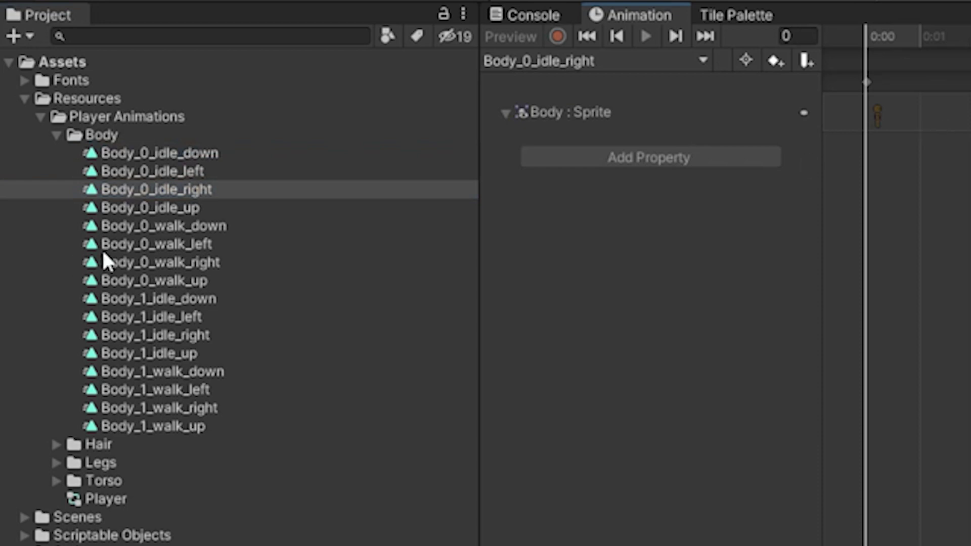
click(151, 226)
drag(787, 40, 537, 56)
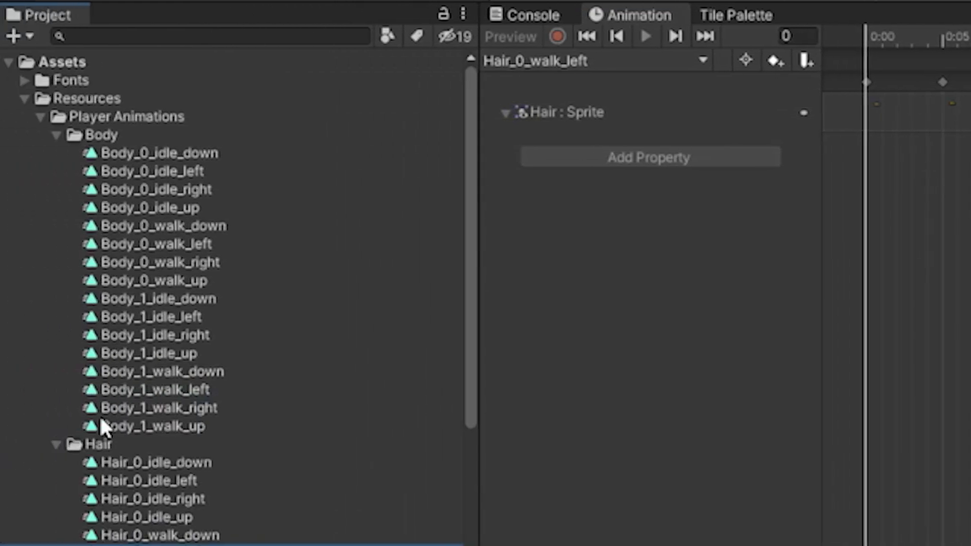
scroll(127, 410, down, 5)
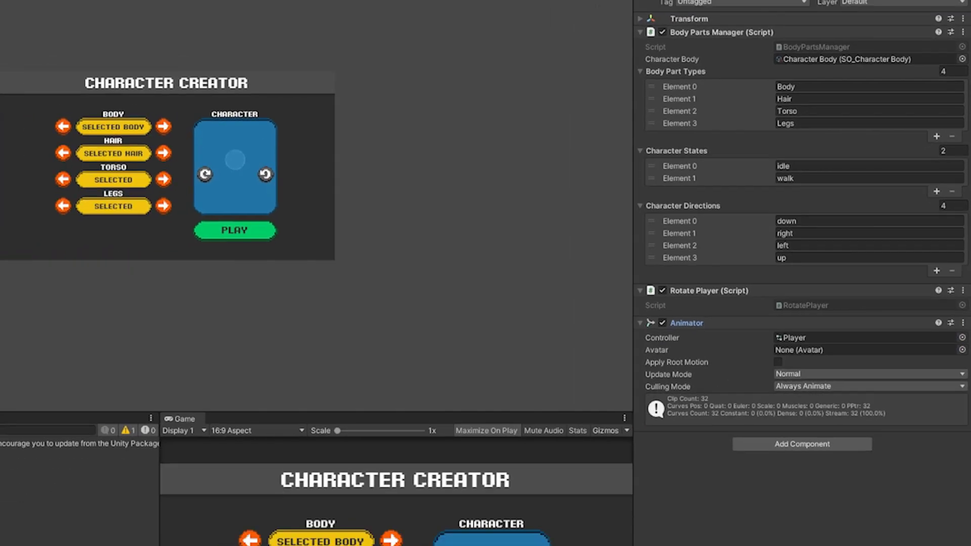
- Check the Sprite Renderer settings of the Body and Hair objects under Player
click(74, 102)
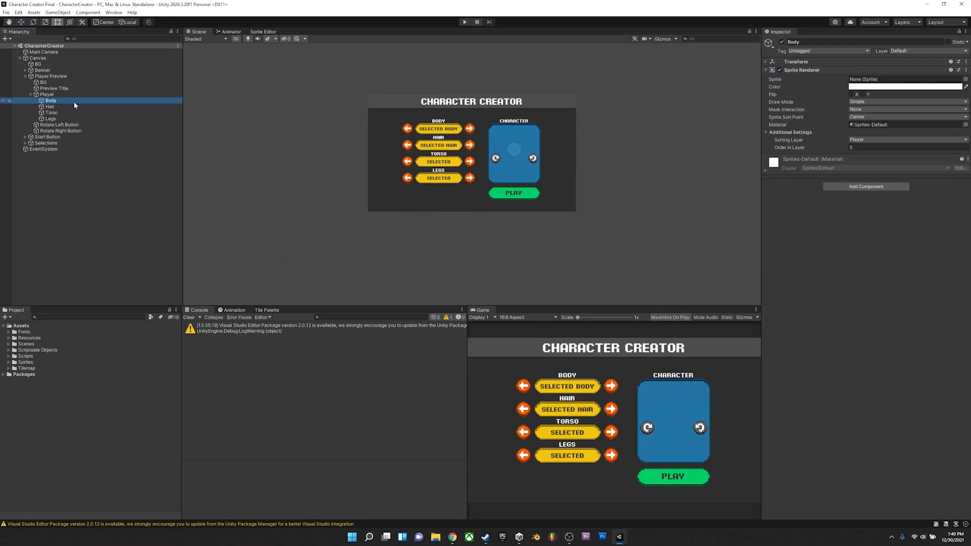
click(68, 105)
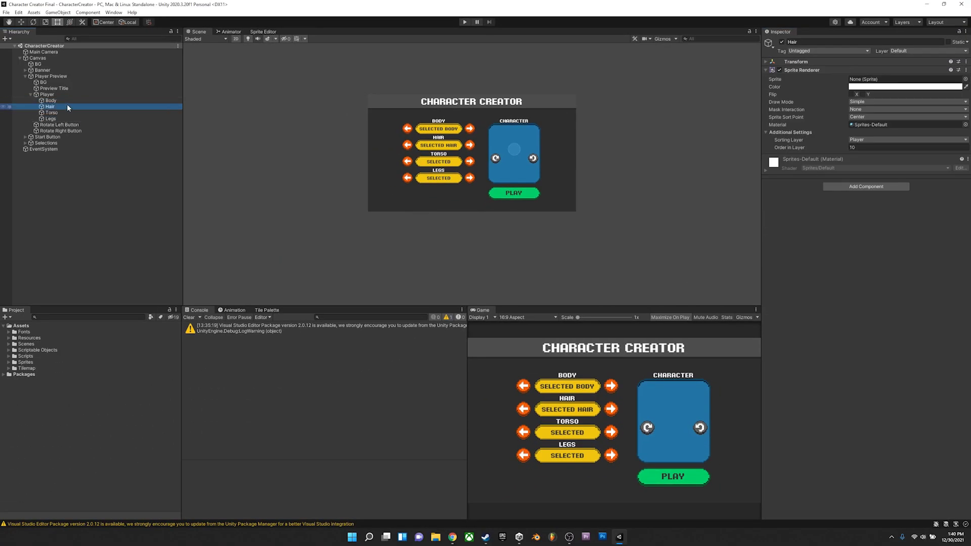
click(69, 100)
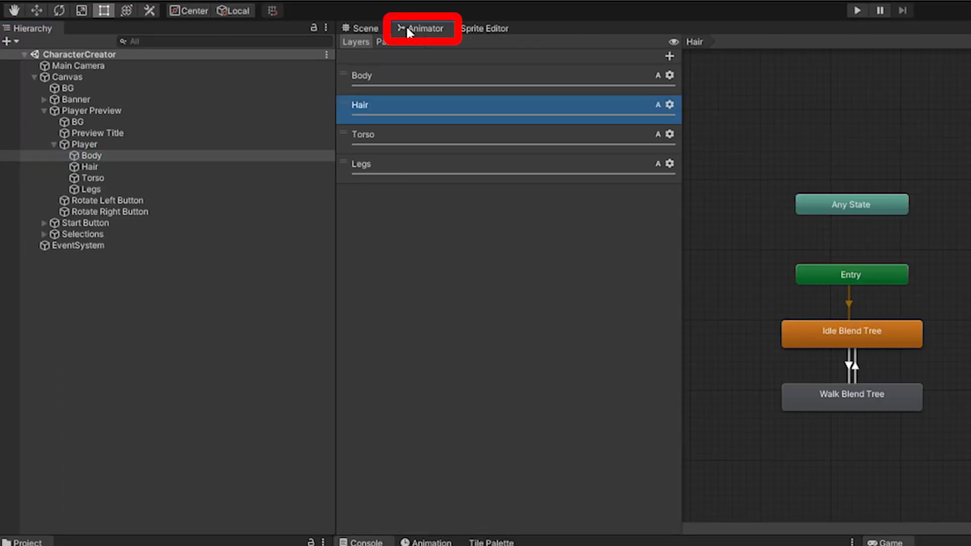
- Browse the Body, Hair, Torso and Legs layers' idle and walk states
click(468, 76)
click(468, 105)
click(465, 147)
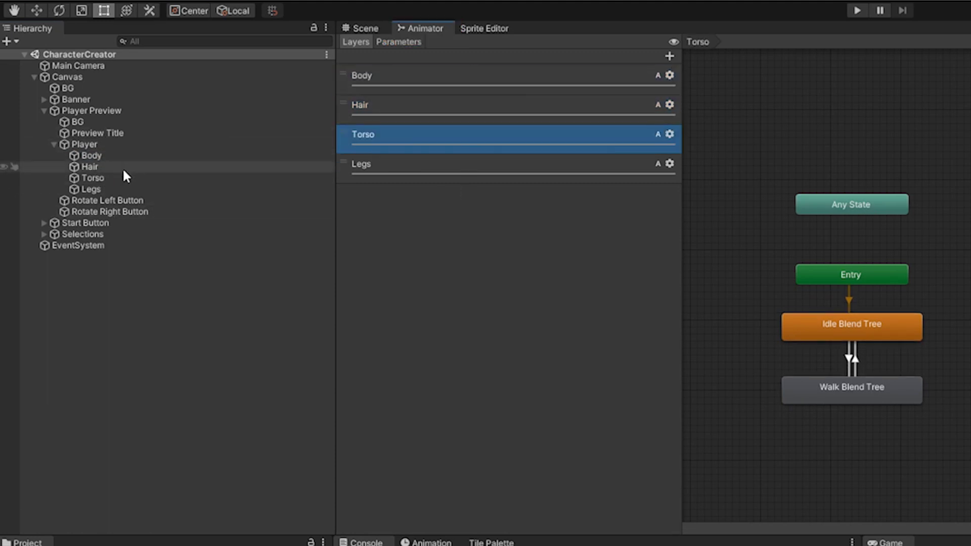
click(453, 80)
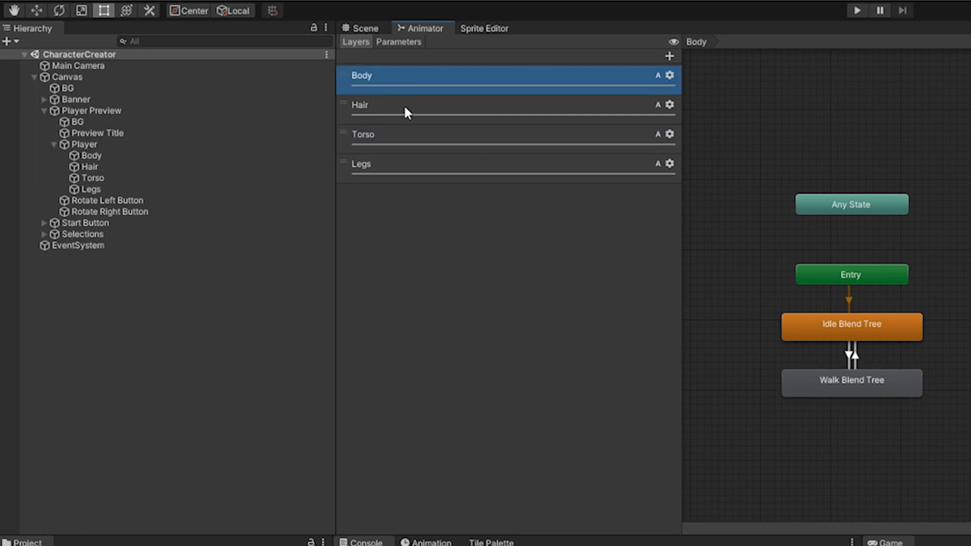
click(407, 109)
click(401, 144)
click(387, 166)
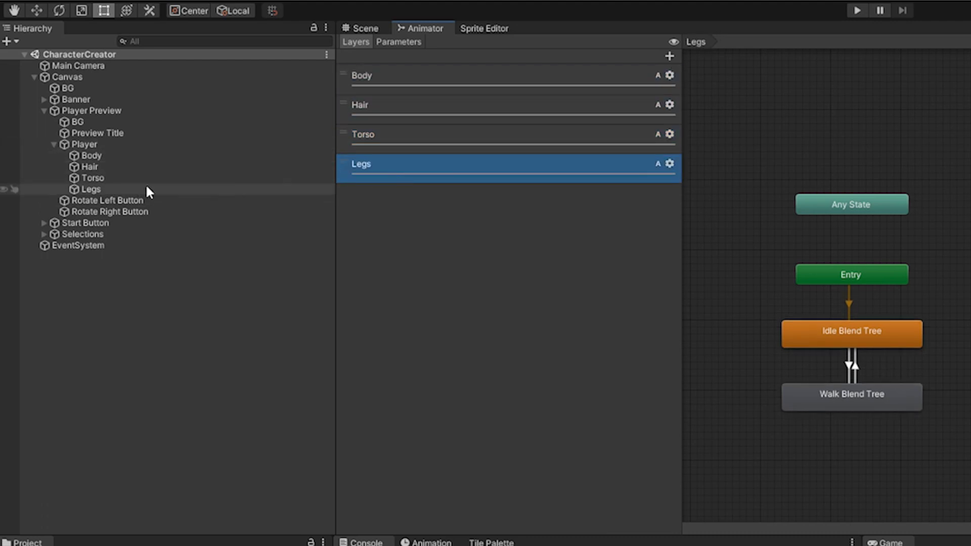
- Return to the Body layer and view its layer settings
click(635, 76)
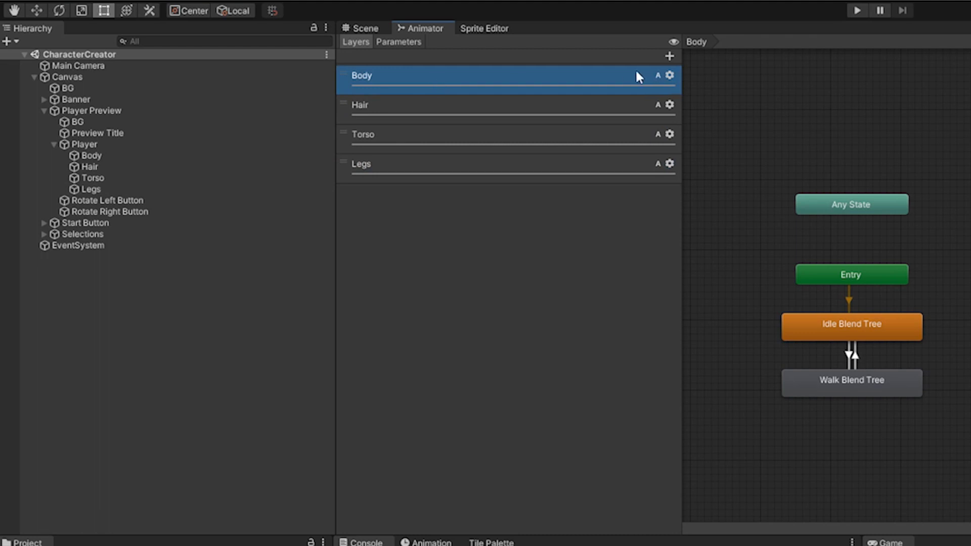
click(669, 76)
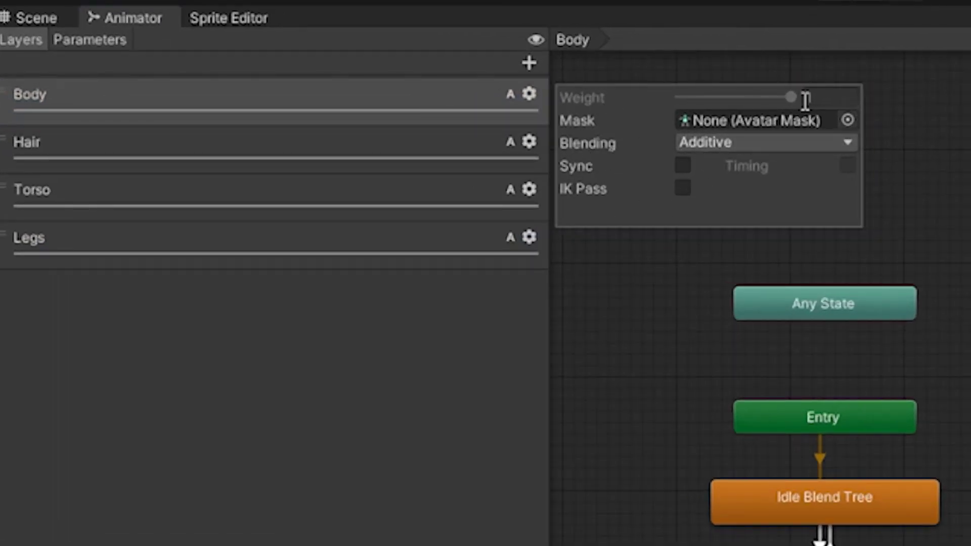
click(627, 258)
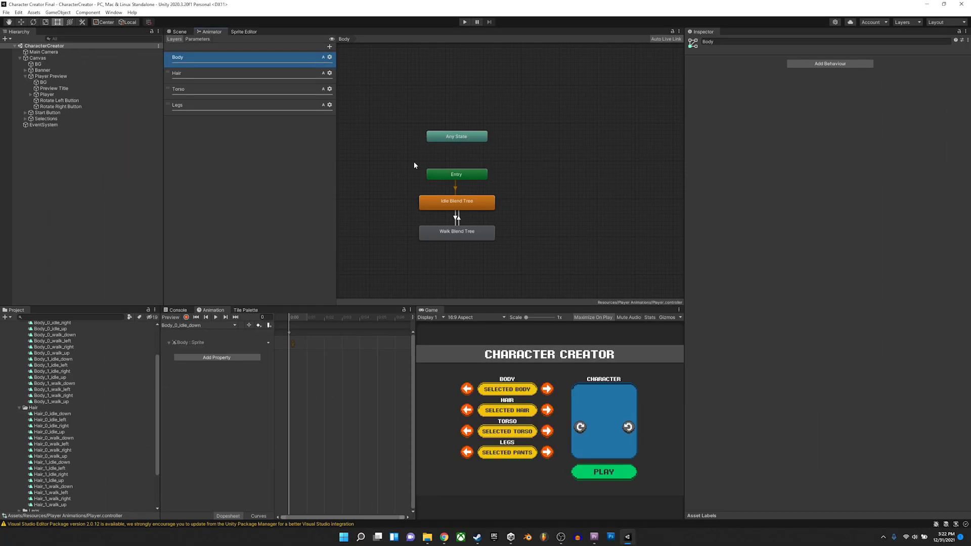
- Open the Hair layer's Idle Blend Tree to show its 2D Simple Directional moveX/moveY setup
click(206, 75)
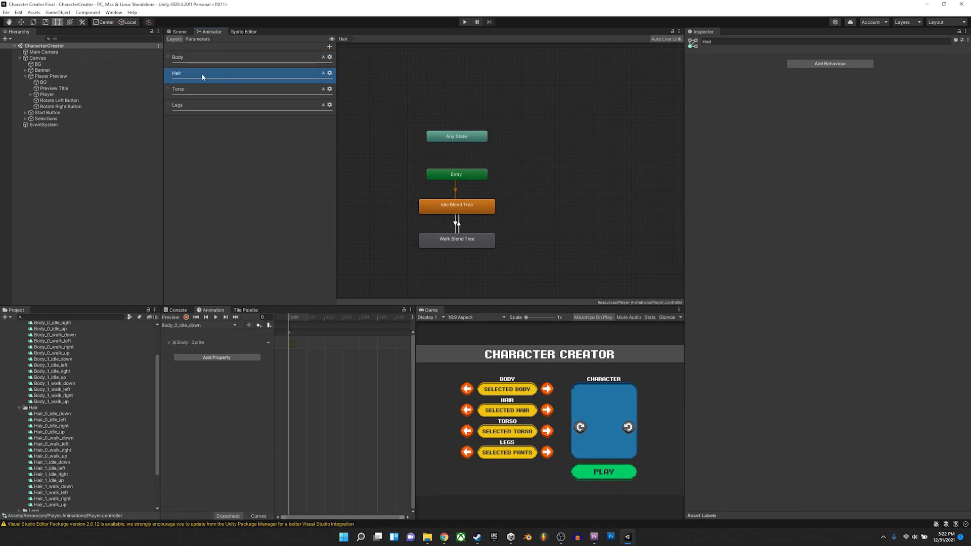
double_click(453, 204)
click(451, 212)
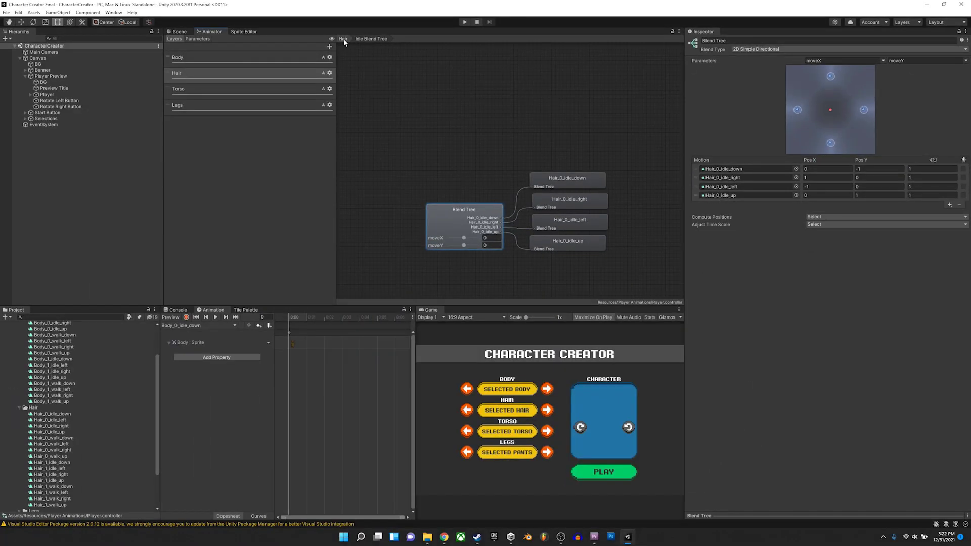
- Return to the Hair layer and inspect its Walk Blend Tree's directional walk motions
click(343, 40)
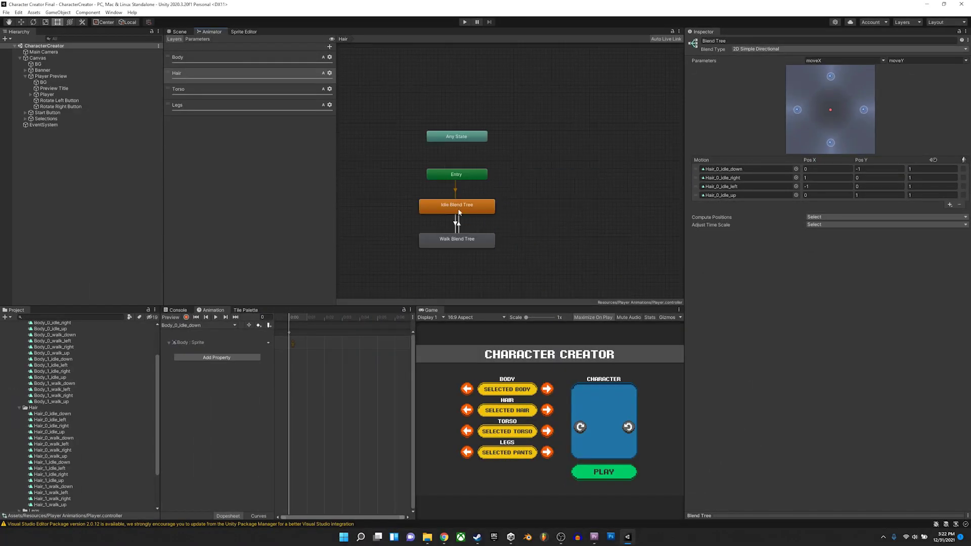
double_click(450, 240)
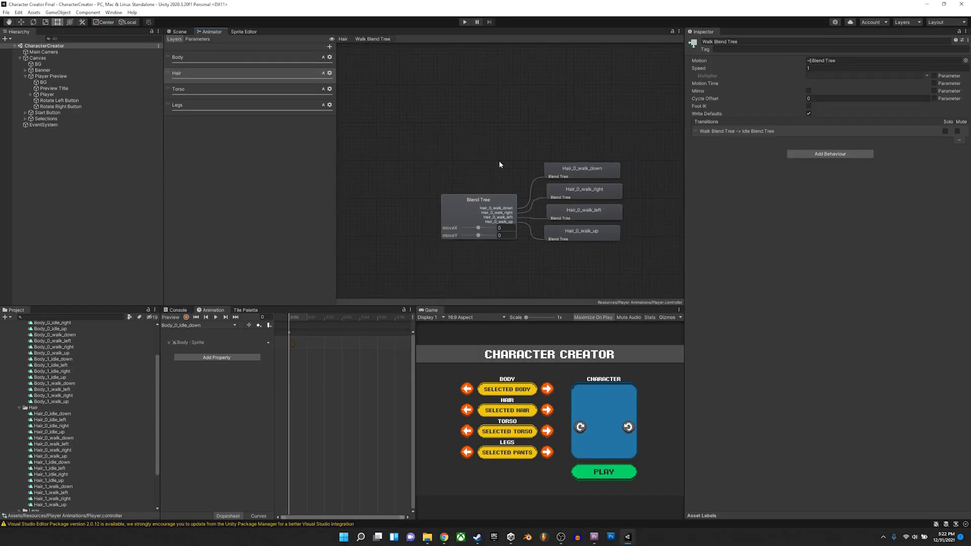
click(447, 197)
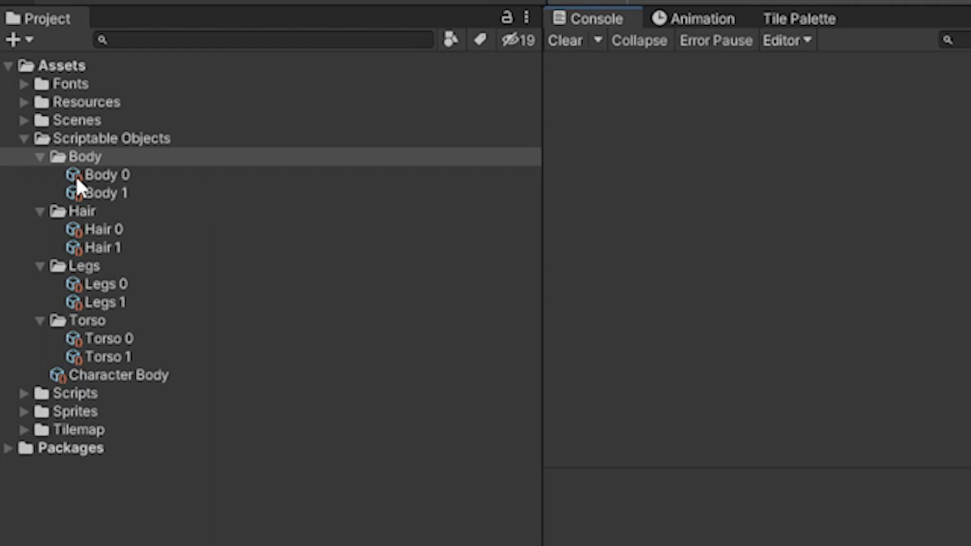
- View Body 0, then the Character Body asset listing Body 0, Hair 1, Torso 1, Legs 0
click(169, 175)
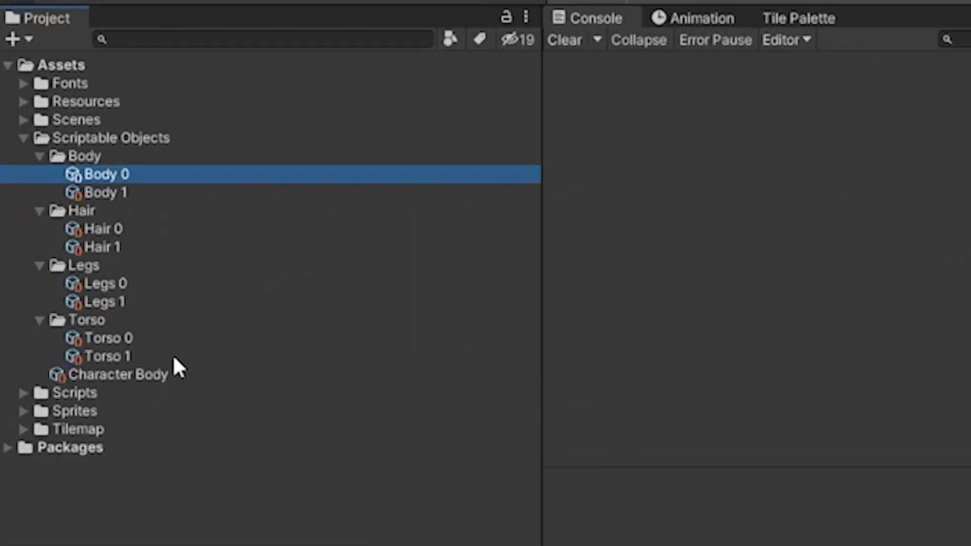
click(115, 376)
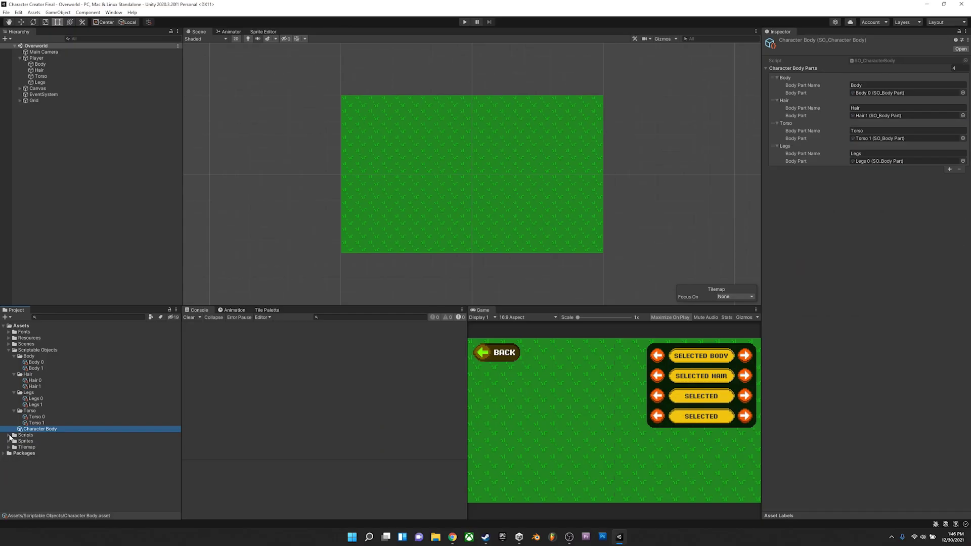
- Expand Scripts > Character Creator to show the character creator scripts
click(8, 435)
click(13, 441)
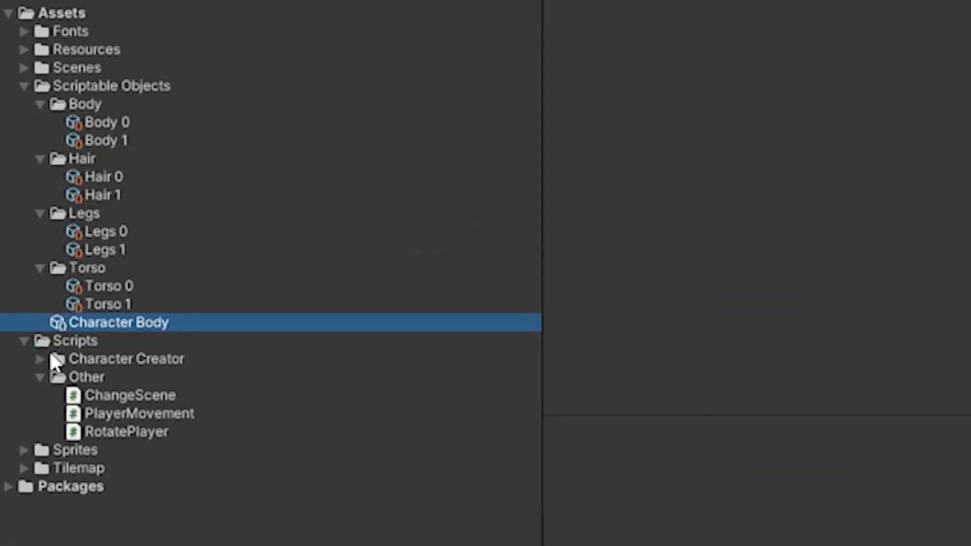
click(39, 359)
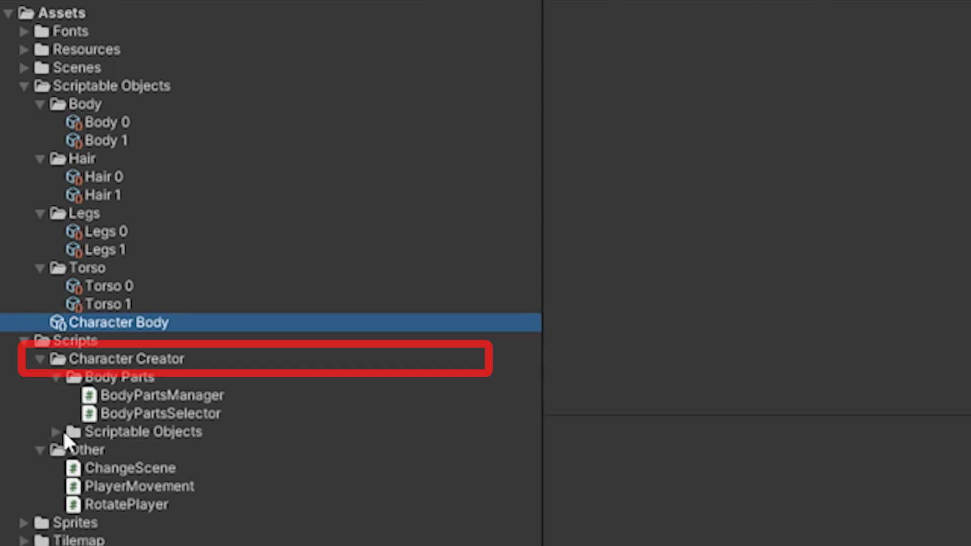
- Reveal the SO_BodyPart and SO_CharacterBody scripts, collapse them, and open BodyPartsSelector
click(60, 431)
click(146, 453)
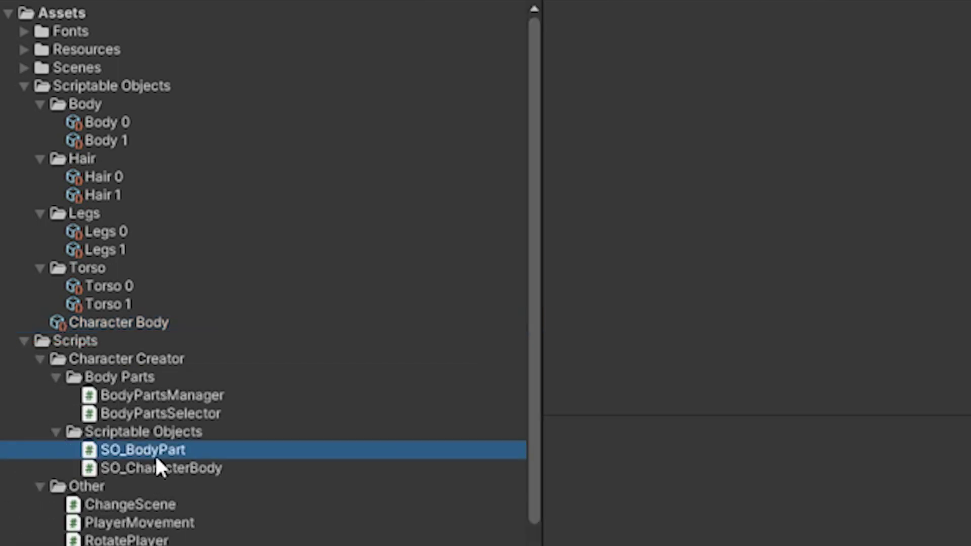
click(202, 470)
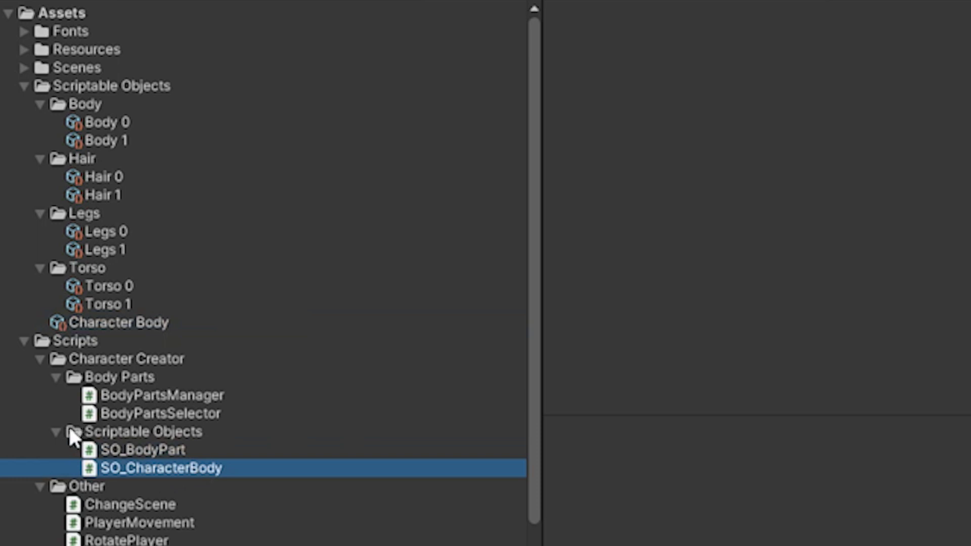
click(55, 433)
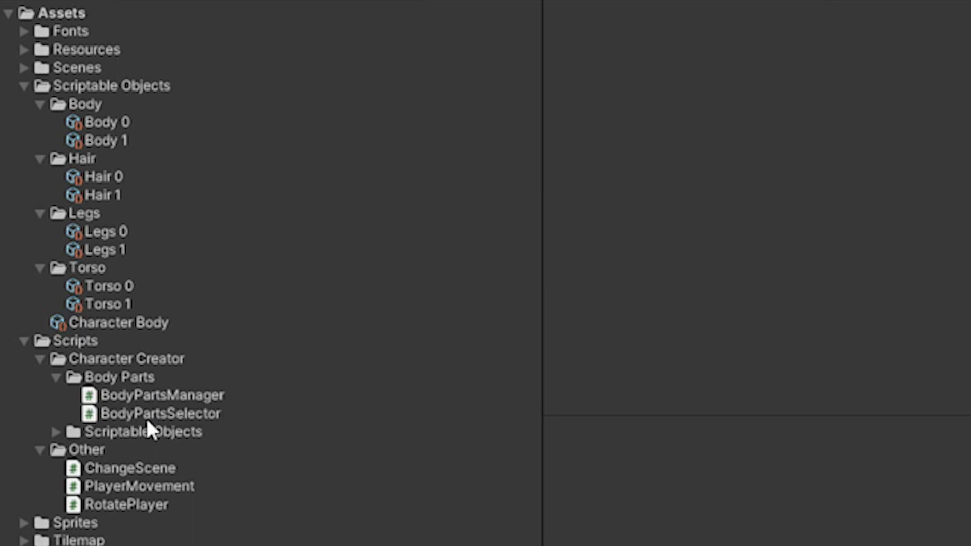
double_click(188, 412)
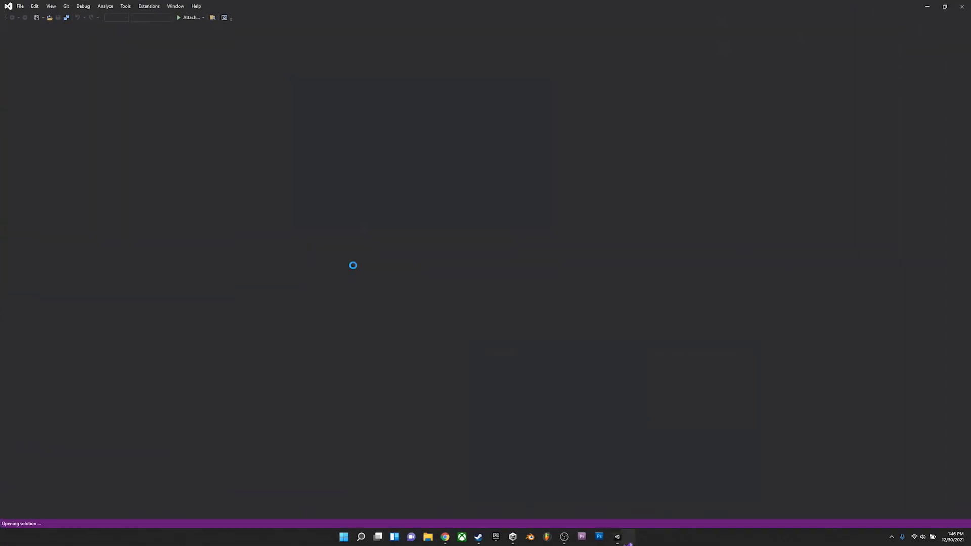
- Review BodyPartsSelector.cs, highlighting the bodyPartSelections field and its comment
ctrl+scroll(353, 265, up, 1)
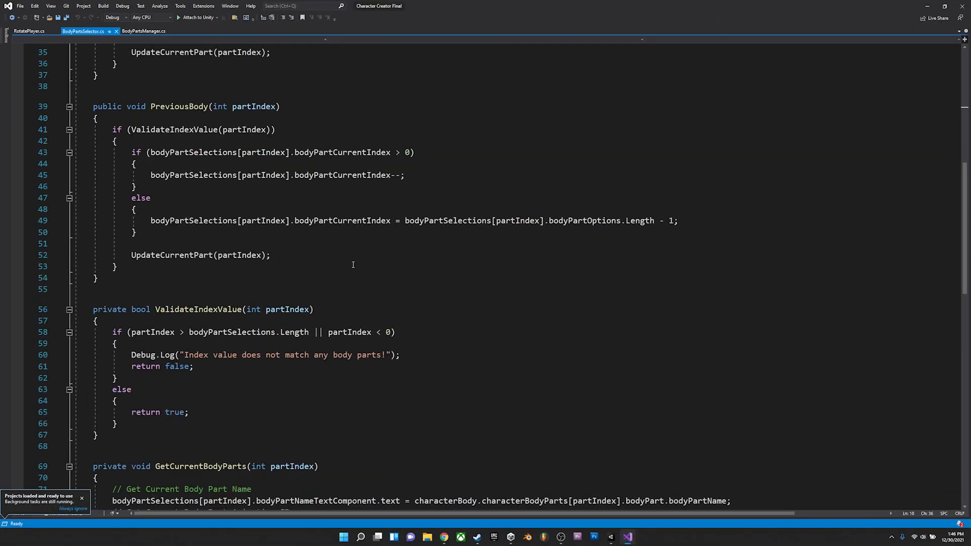
scroll(358, 267, up, 12)
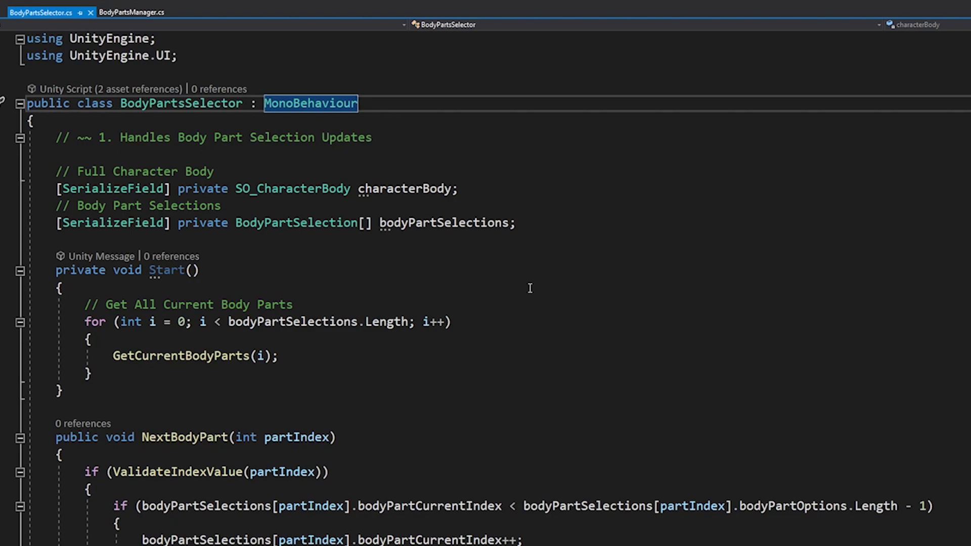
scroll(530, 288, down, 20)
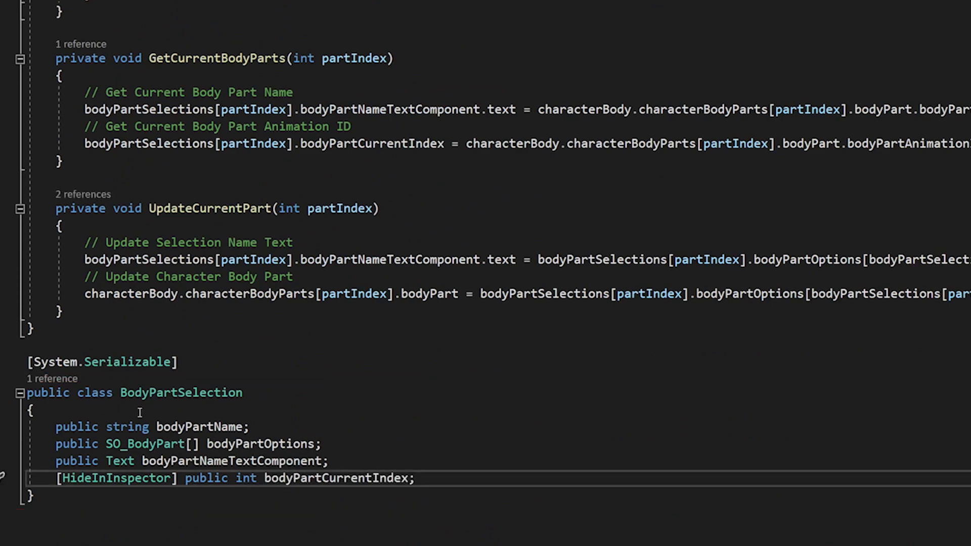
scroll(343, 443, up, 15)
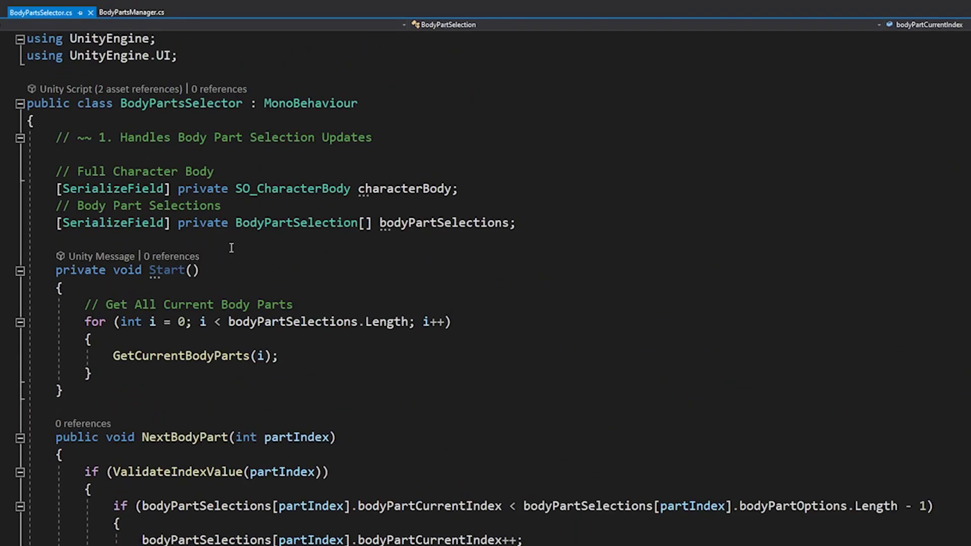
drag(51, 206, 516, 225)
click(485, 229)
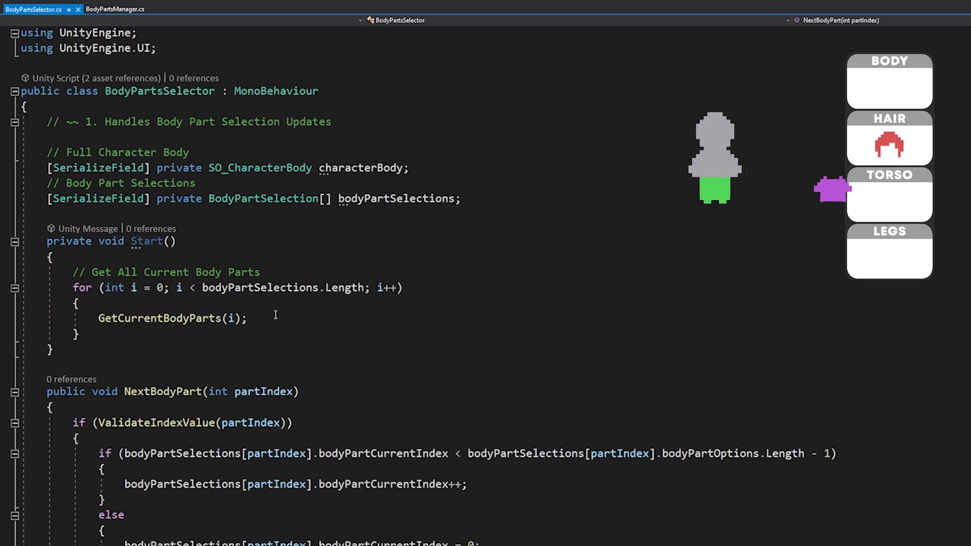
key(F12)
scroll(250, 423, up, 5)
scroll(251, 424, up, 3)
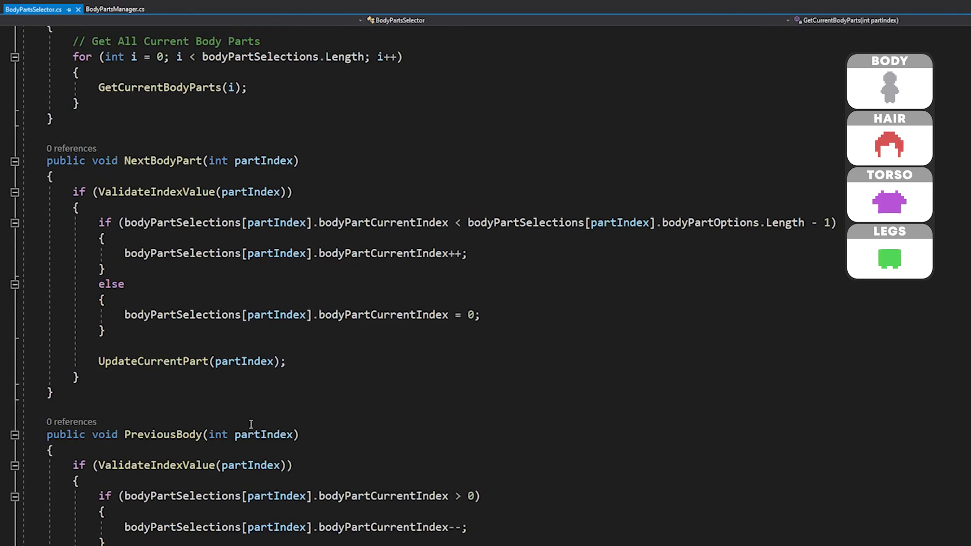
scroll(253, 505, down, 3)
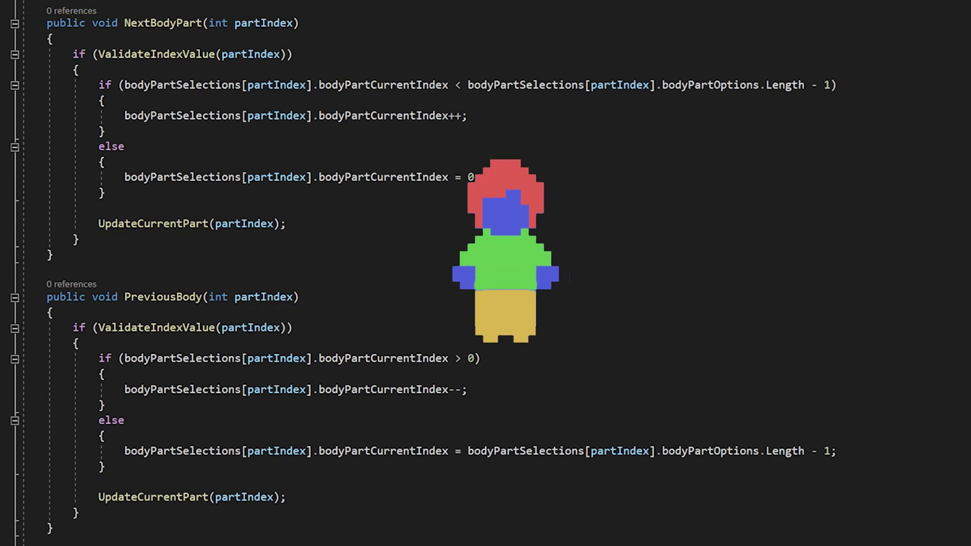
drag(105, 497, 281, 496)
click(197, 497)
scroll(202, 455, down, 13)
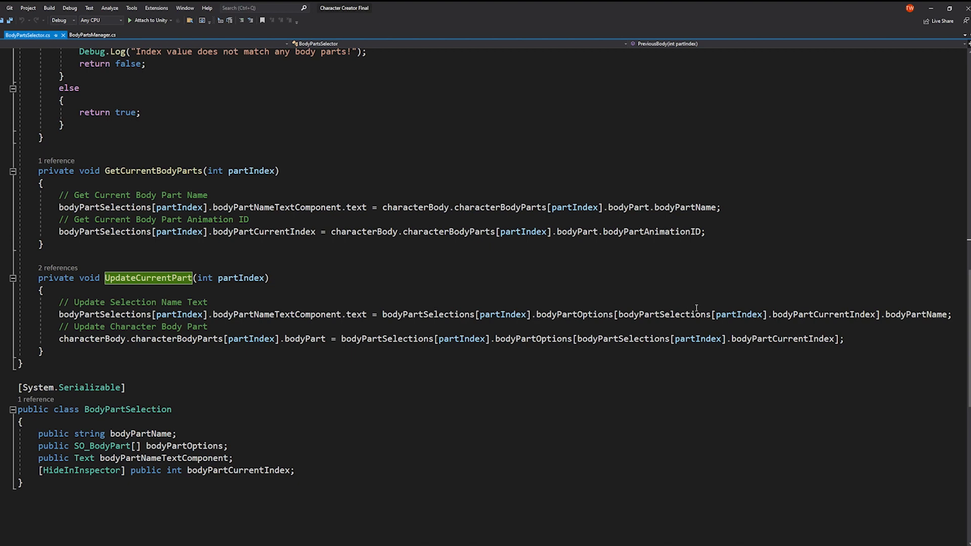
click(92, 338)
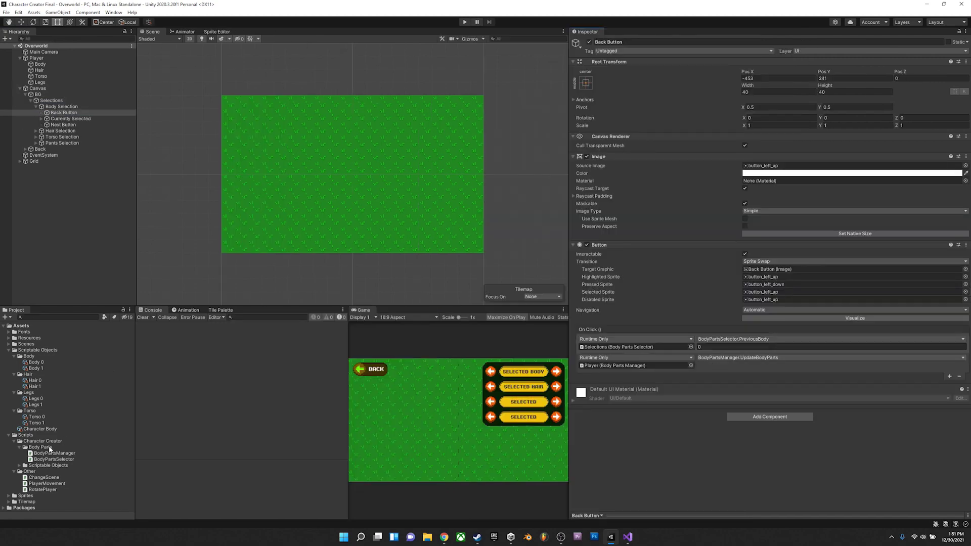
- Open BodyPartsManager.cs from the Body Parts folder in Visual Studio and scroll to its top
double_click(51, 453)
scroll(632, 152, up, 7)
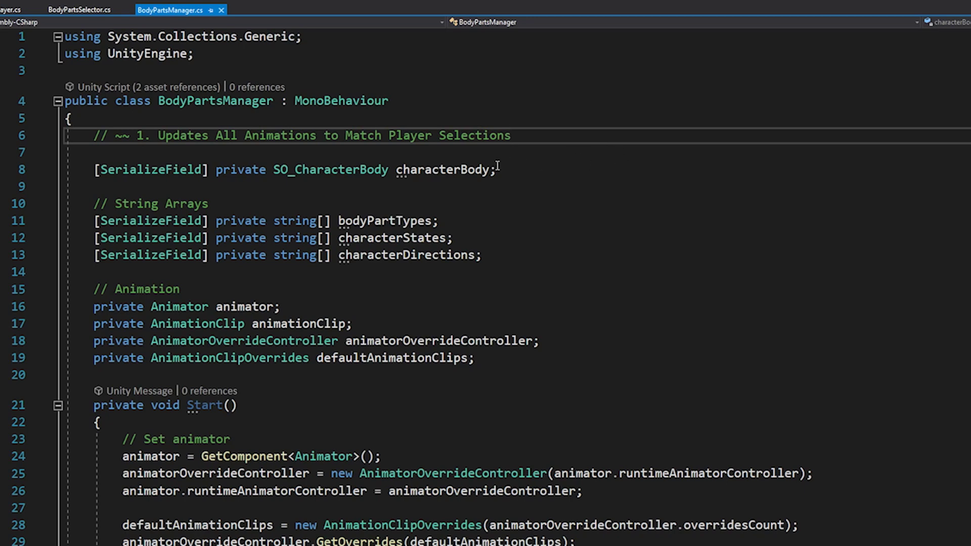
- Finish at the characterDirections line in BodyPartsManager and go back to Unity's Player object
click(495, 255)
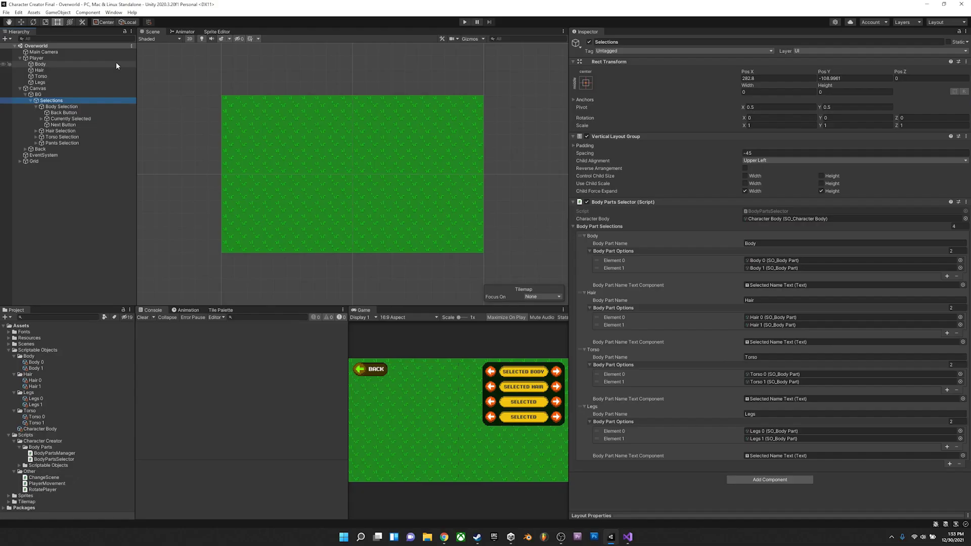
click(43, 57)
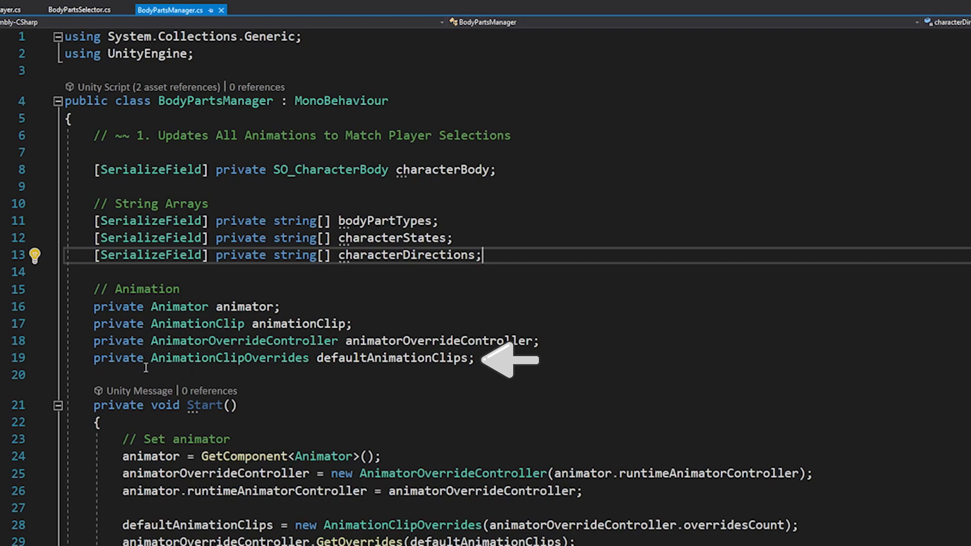
double_click(250, 358)
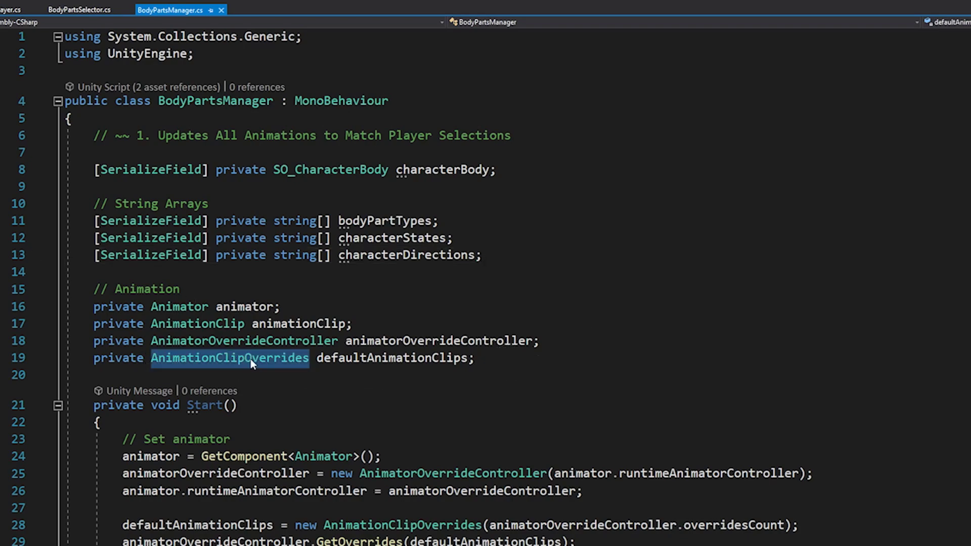
scroll(251, 360, down, 7)
scroll(252, 359, down, 14)
scroll(245, 254, up, 3)
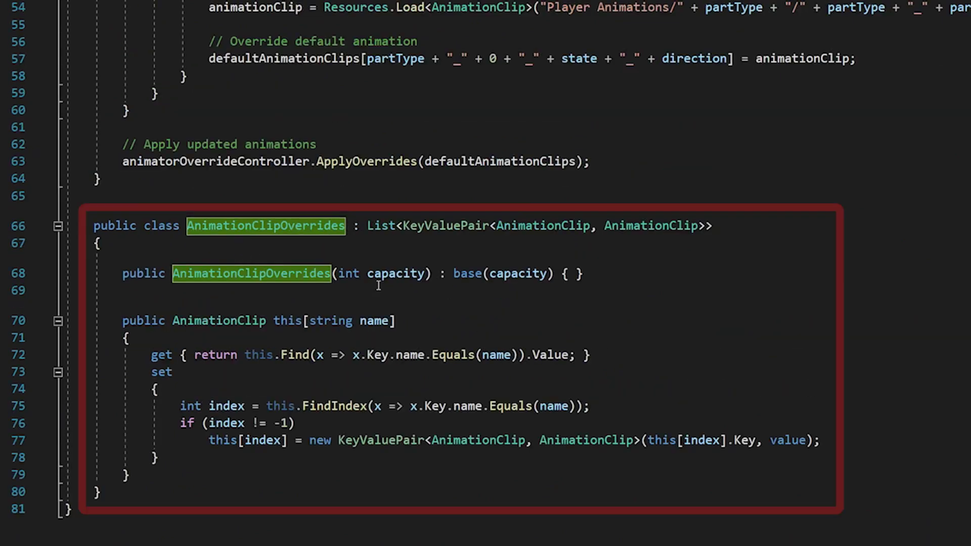
click(119, 291)
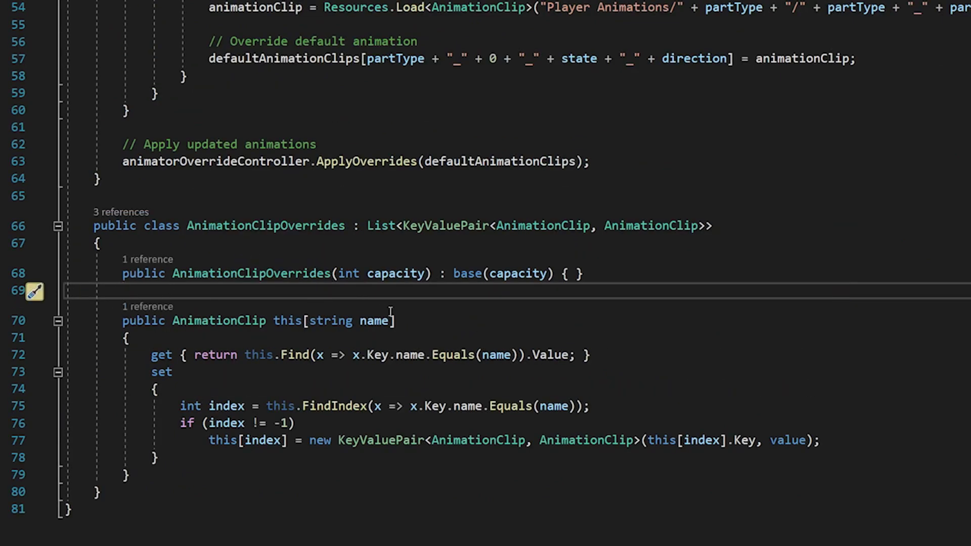
scroll(380, 402, up, 14)
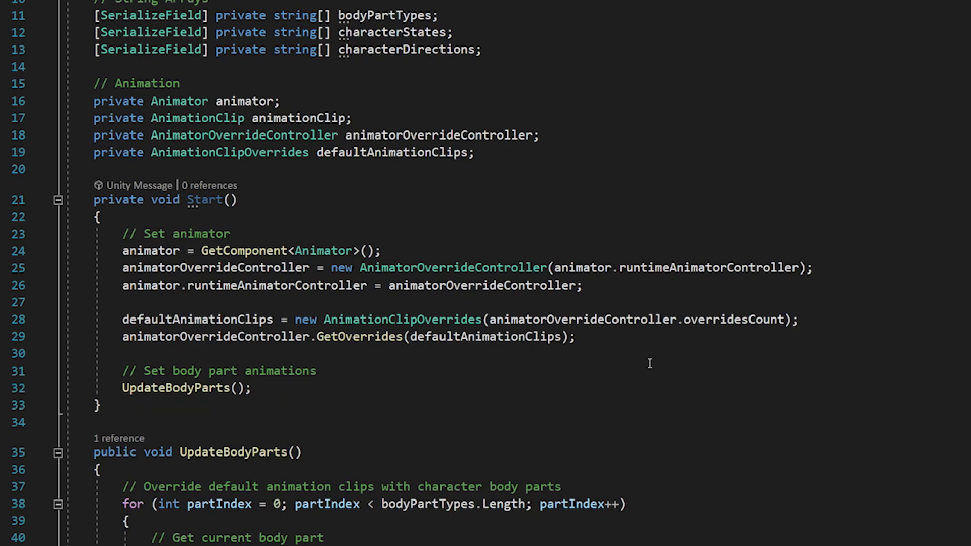
double_click(175, 387)
scroll(412, 239, down, 6)
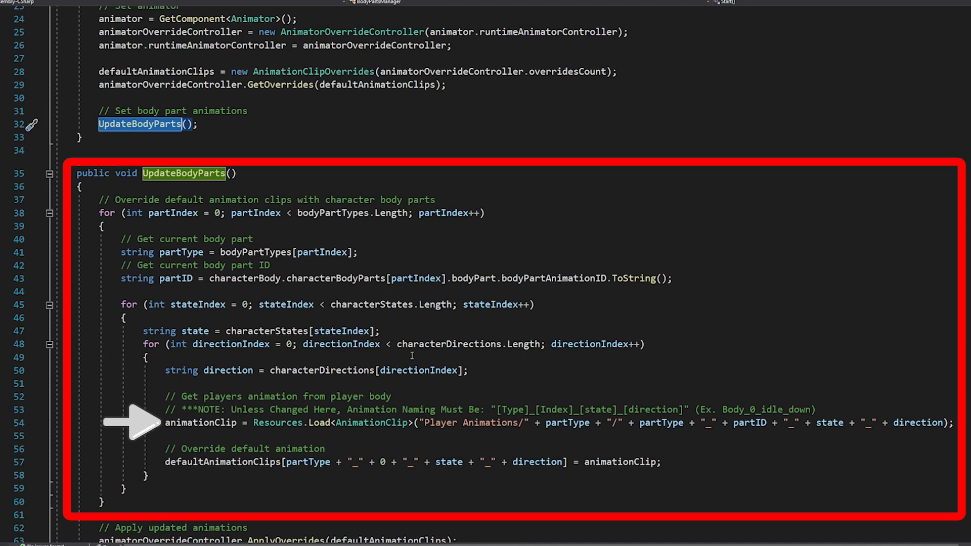
- Scroll down through the UpdateBodyParts method definition
scroll(630, 281, down, 2)
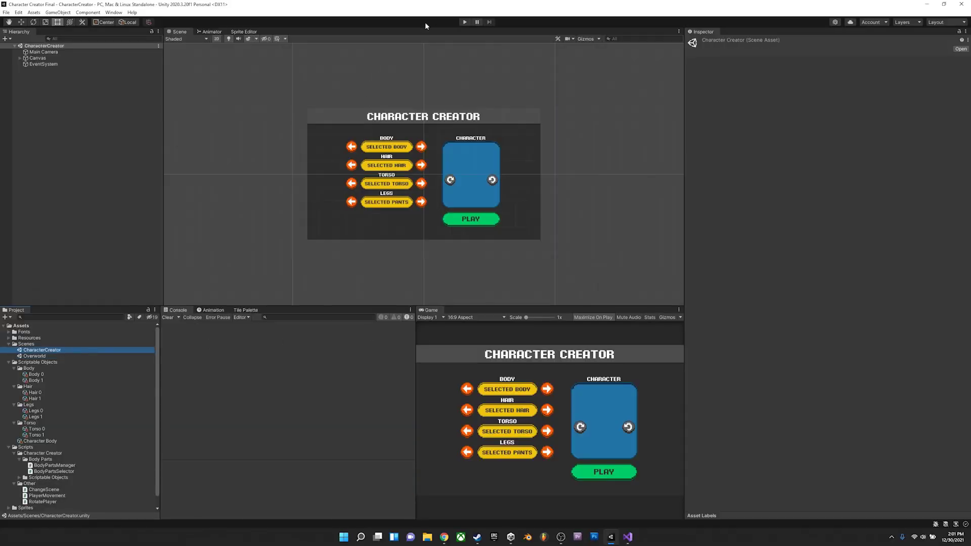
- In Play mode, set the character to Light Skin, Mohawk hair and Red Shirt, previewed from the side
click(462, 23)
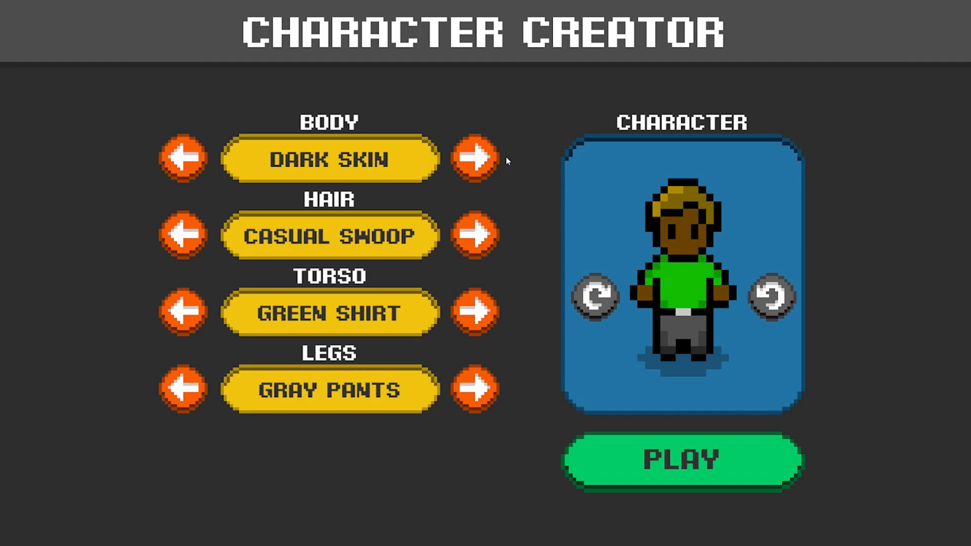
click(548, 389)
click(580, 427)
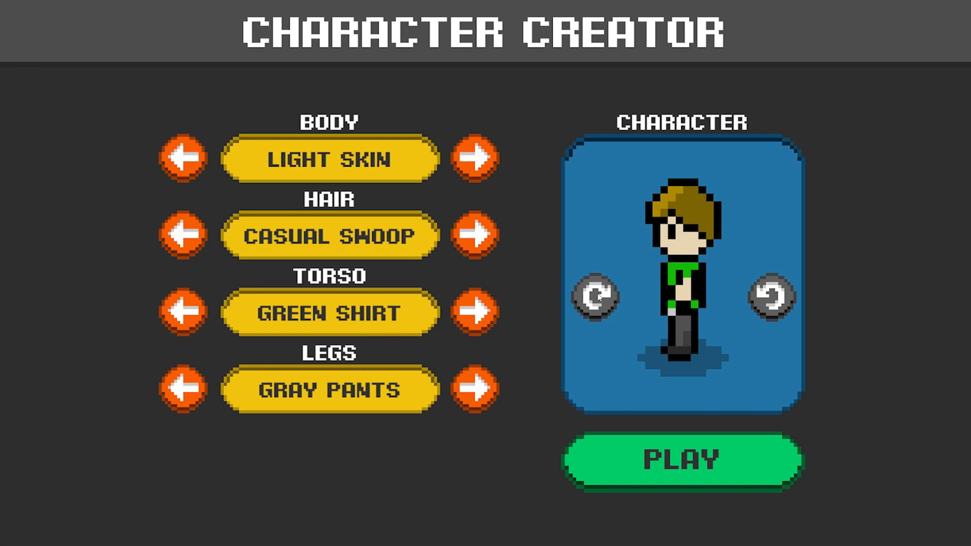
click(469, 220)
click(463, 318)
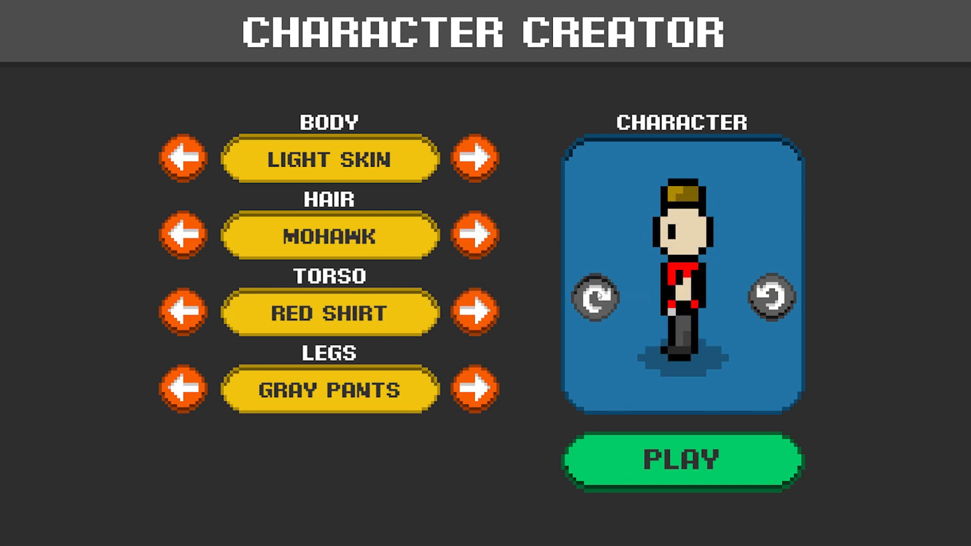